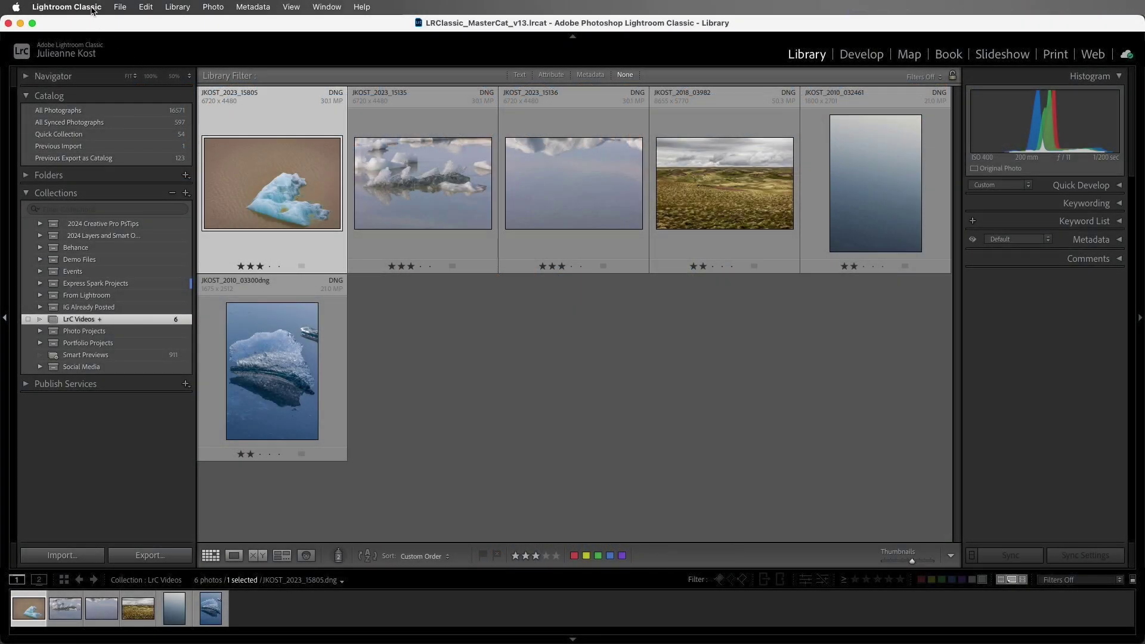
In External Editing preferences, set Photoshop edits to TIFF, ProPhoto RGB and 16 bits/component
left_click(92, 7)
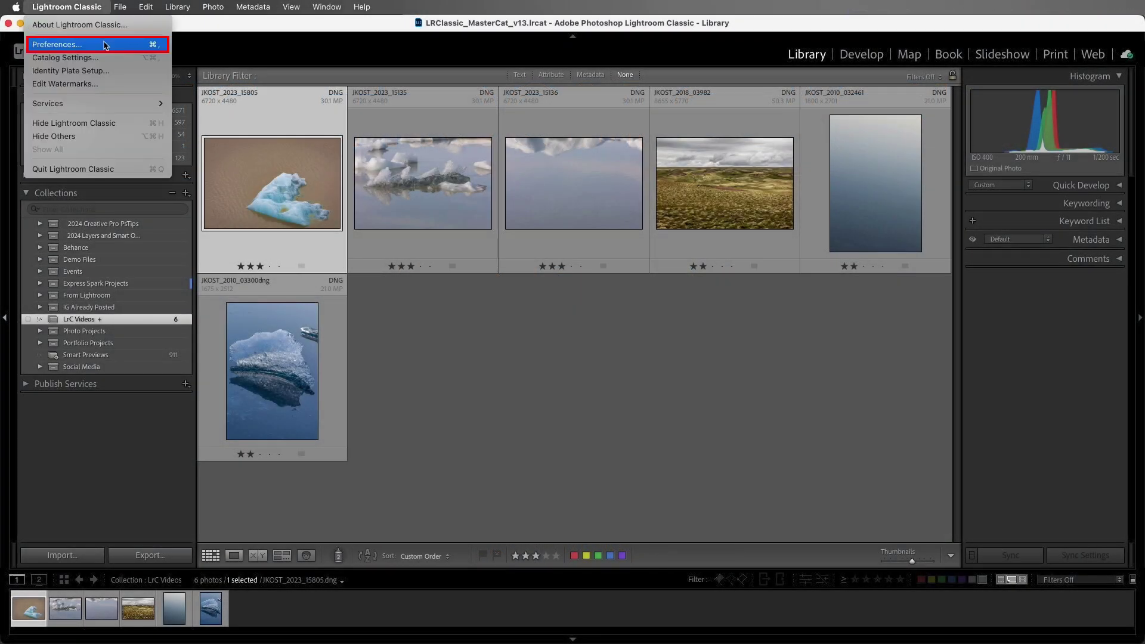
left_click(104, 45)
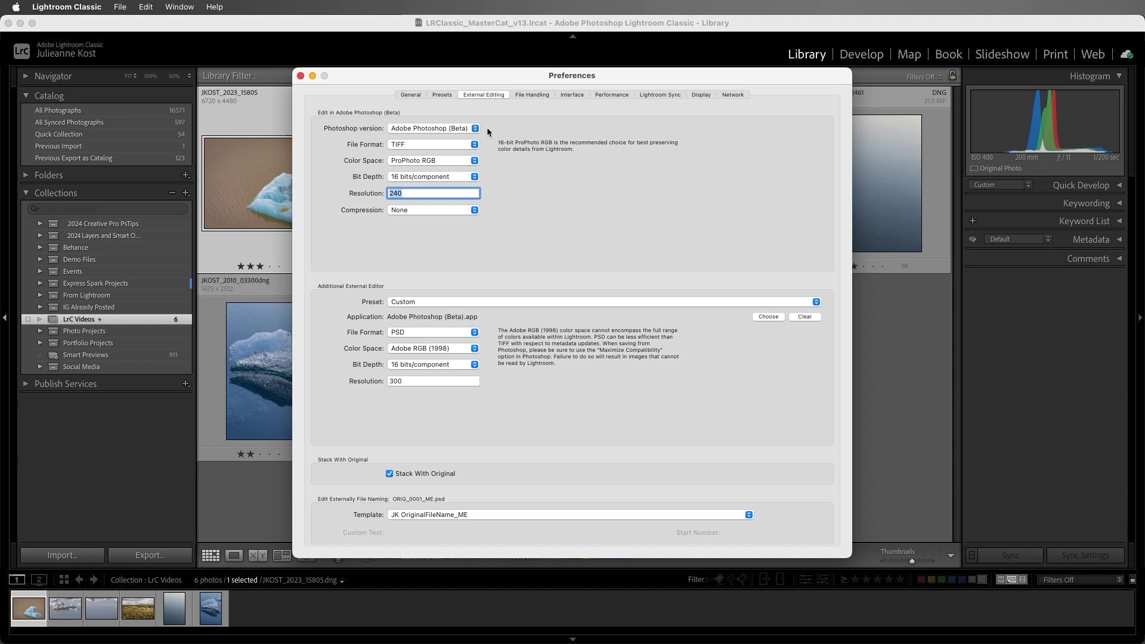
left_click(475, 144)
left_click(469, 157)
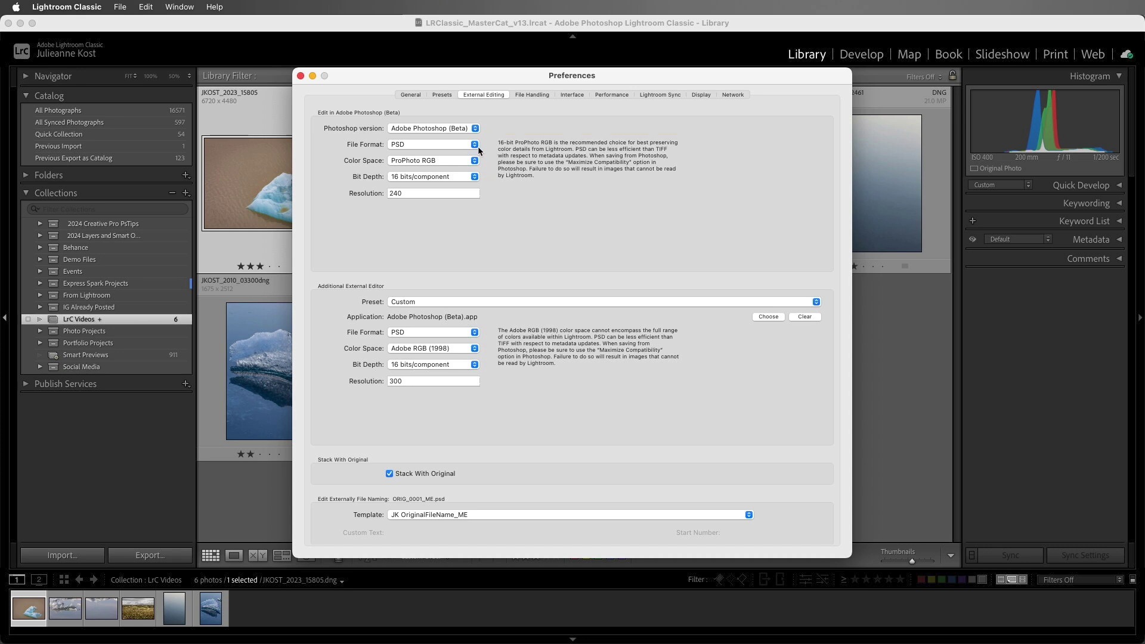
left_click(475, 145)
left_click(472, 138)
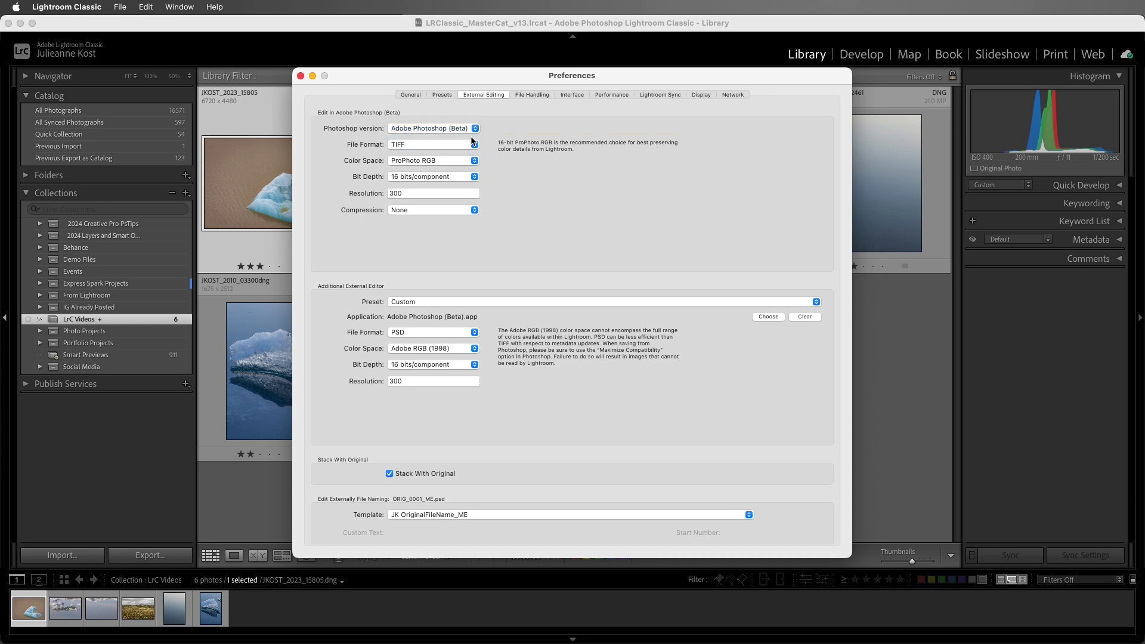
left_click(474, 160)
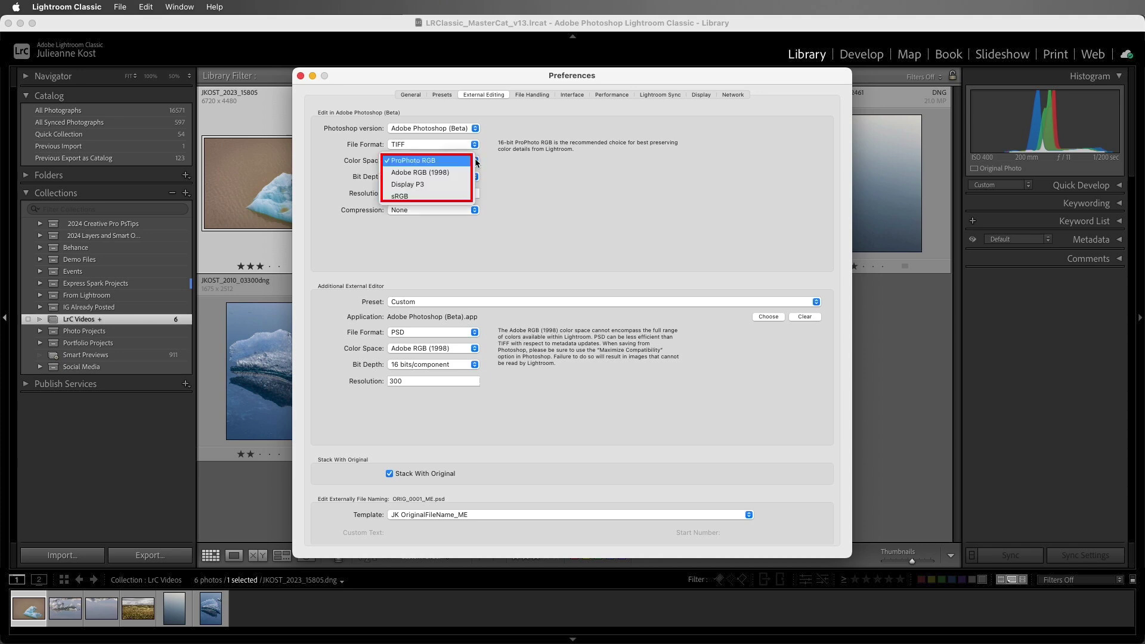
left_click(475, 161)
left_click(476, 178)
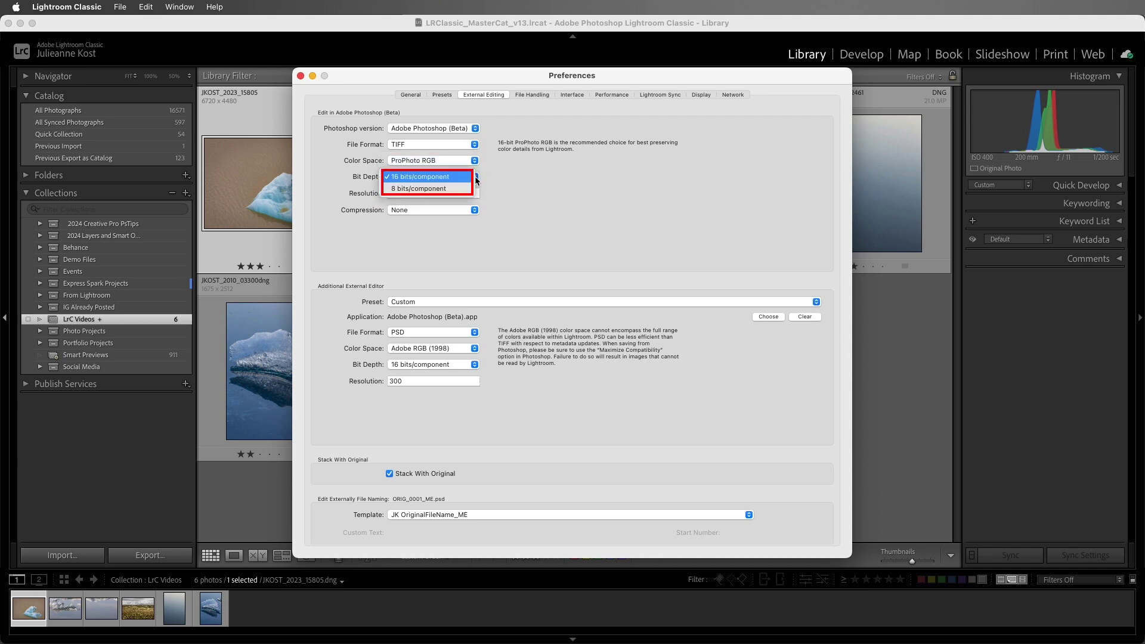
left_click(471, 178)
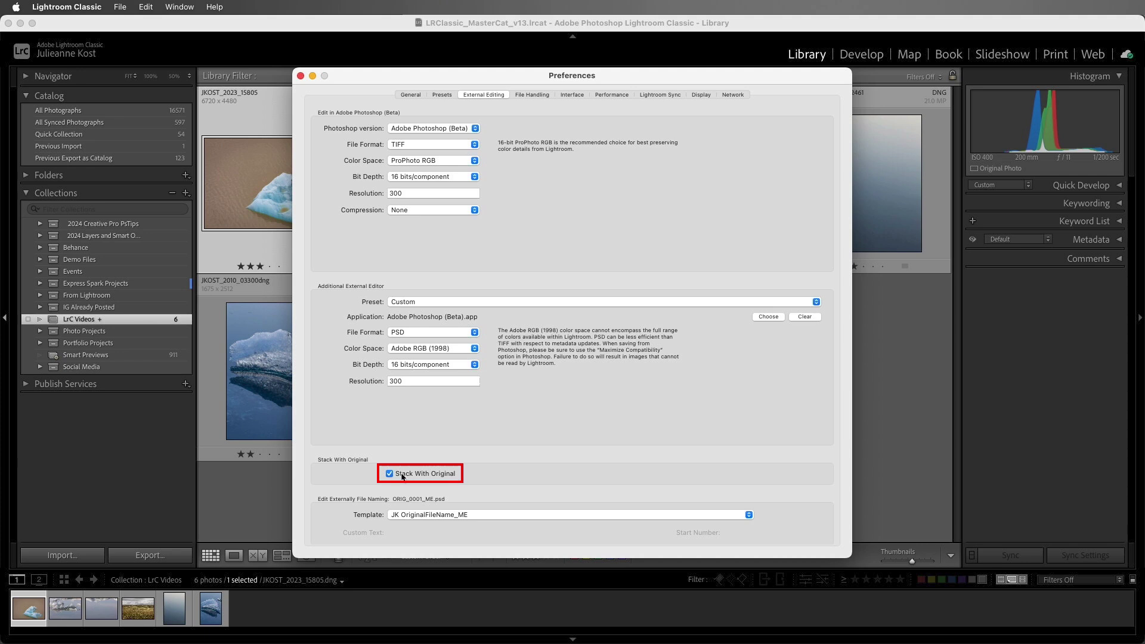
Turn off Stack With Original, keep the JK OriginalFileName_ME naming template, and close Preferences
left_click(390, 474)
left_click(477, 514)
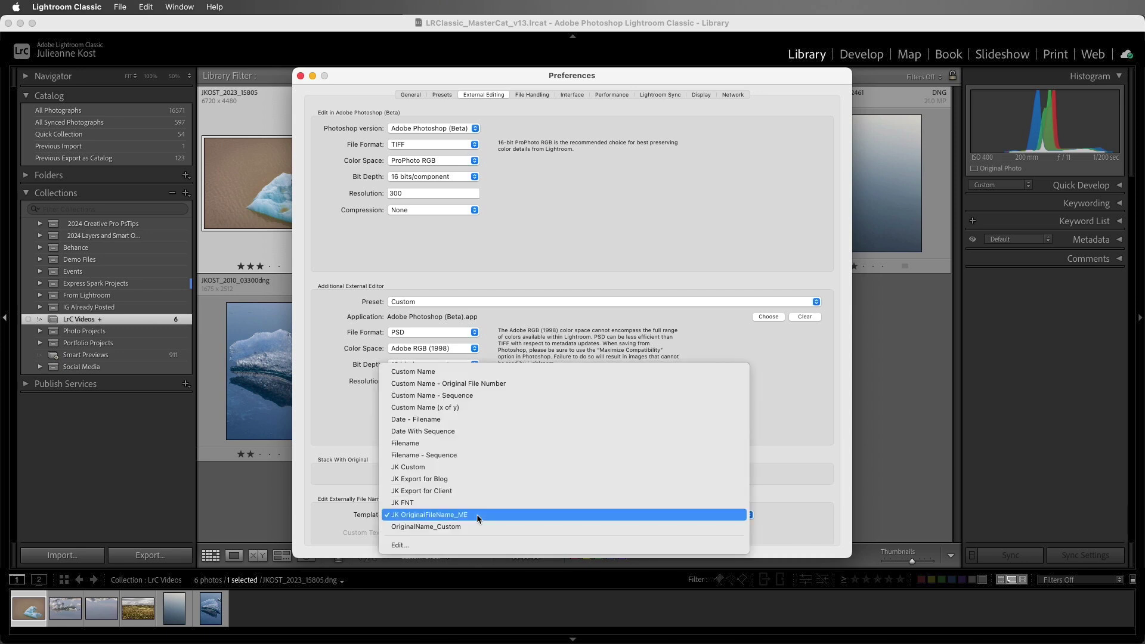
left_click(479, 545)
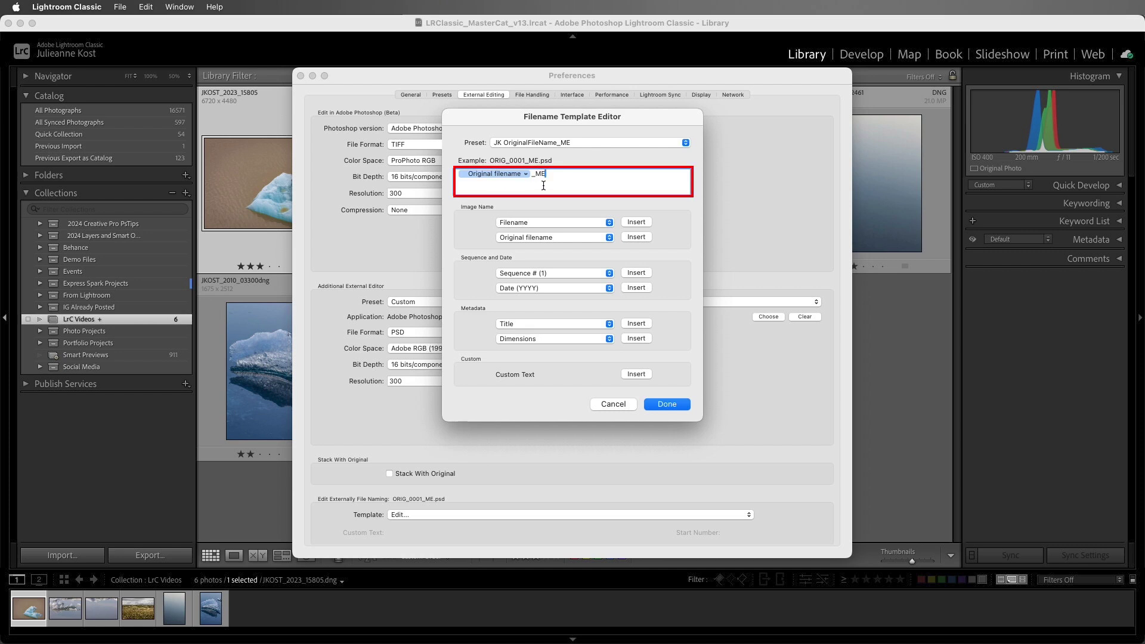
left_click(612, 406)
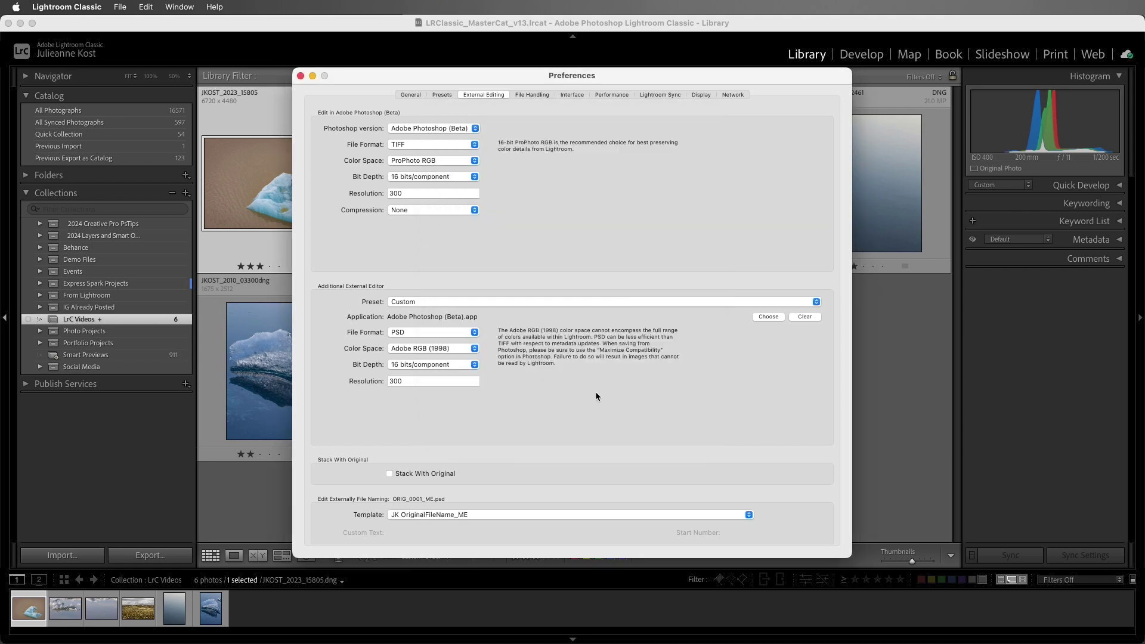
left_click(301, 75)
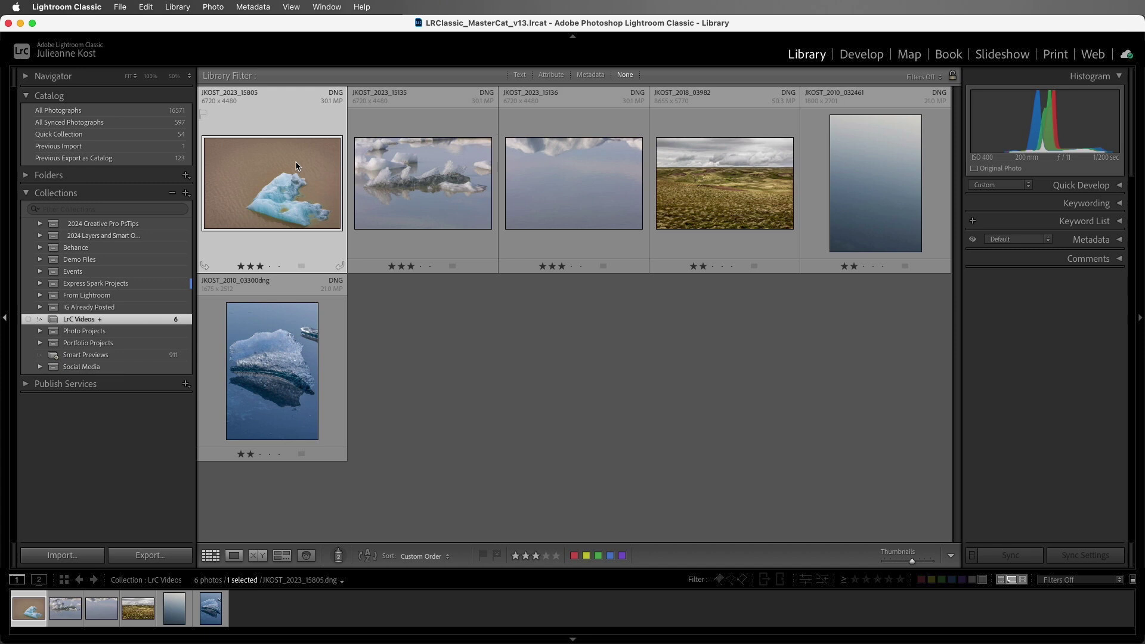
Send JKOST_2023_15805 to Photoshop (Beta) with Photo > Edit In > Edit in Adobe Photoshop (Beta)
left_click(215, 7)
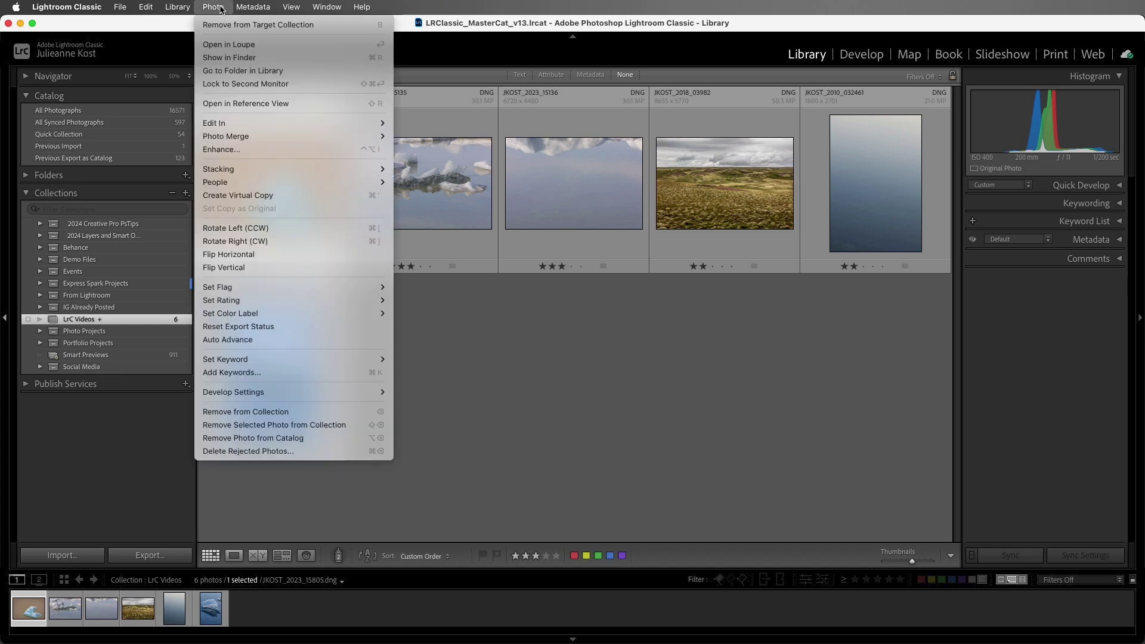
mouse_move(279, 121)
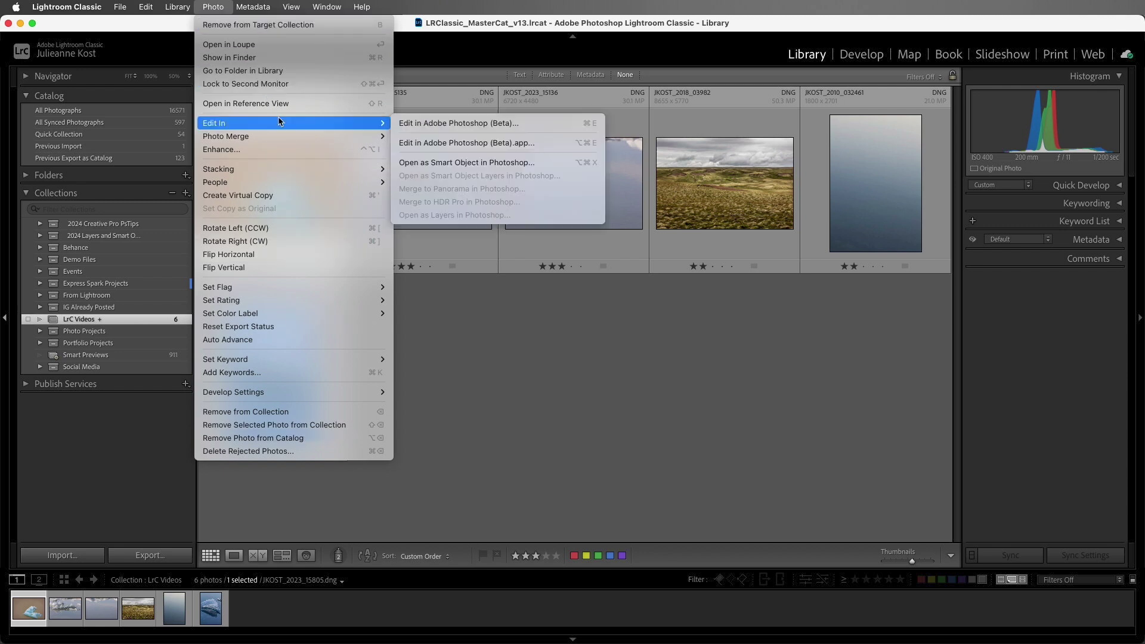
left_click(547, 124)
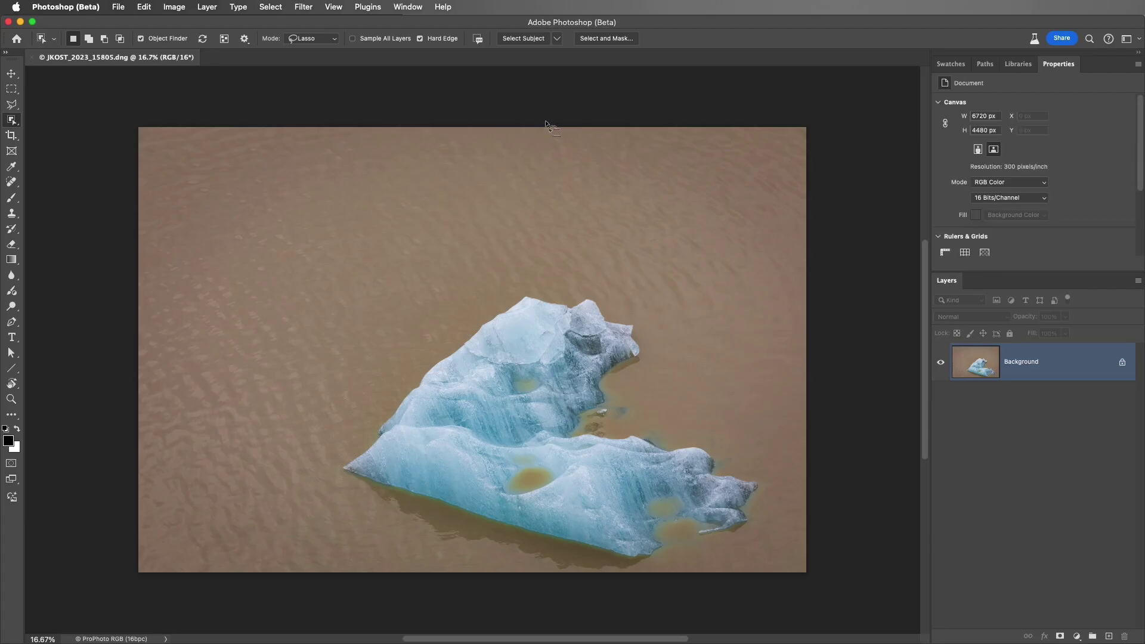
Extend the iceberg canvas downward with the Crop tool, adding an empty strip below
key("c")
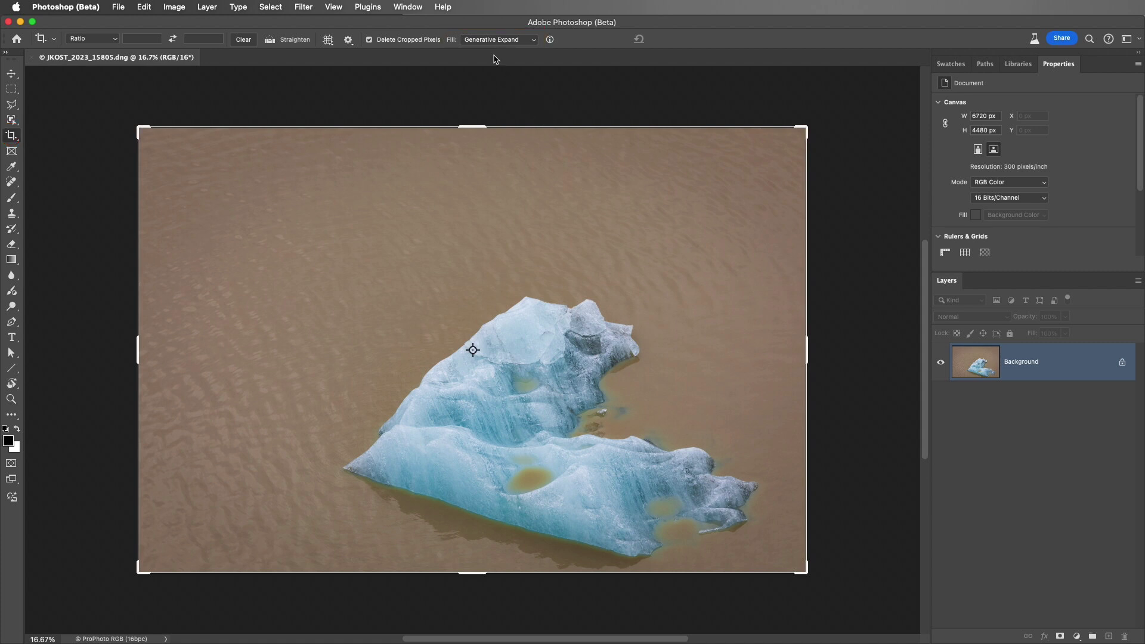
left_click(486, 212)
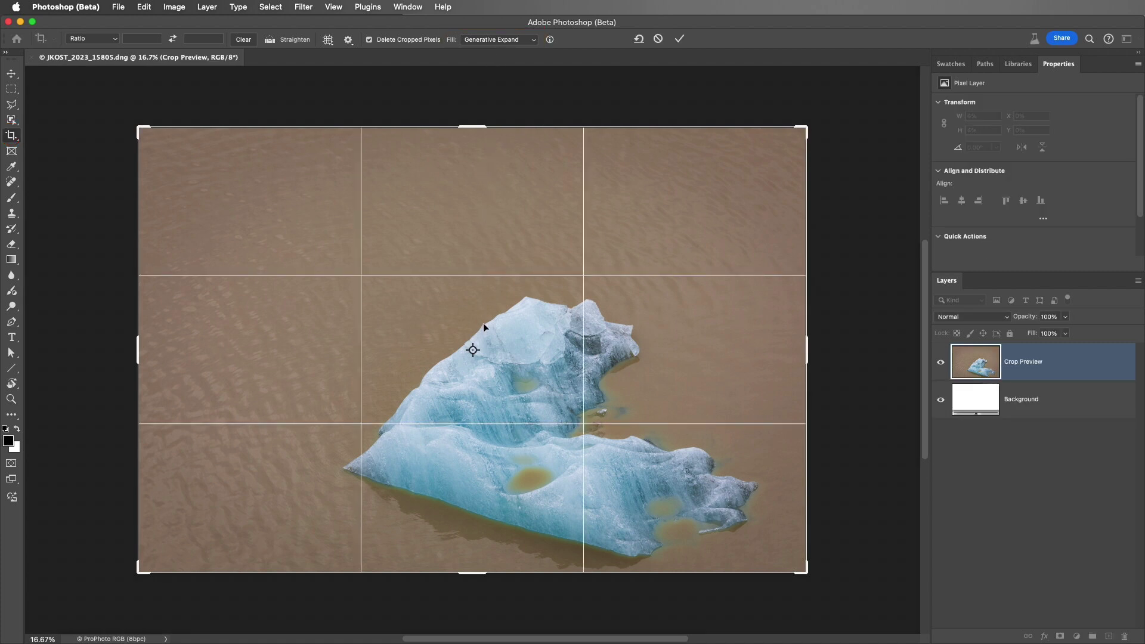
left_click_drag(483, 322, 484, 291)
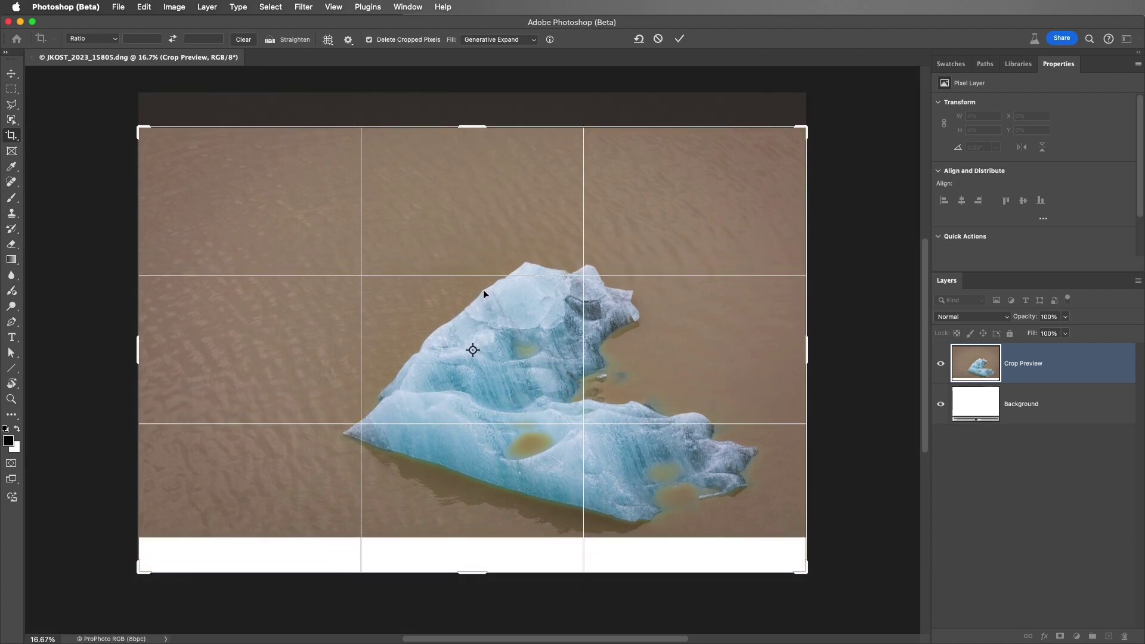
left_click(680, 39)
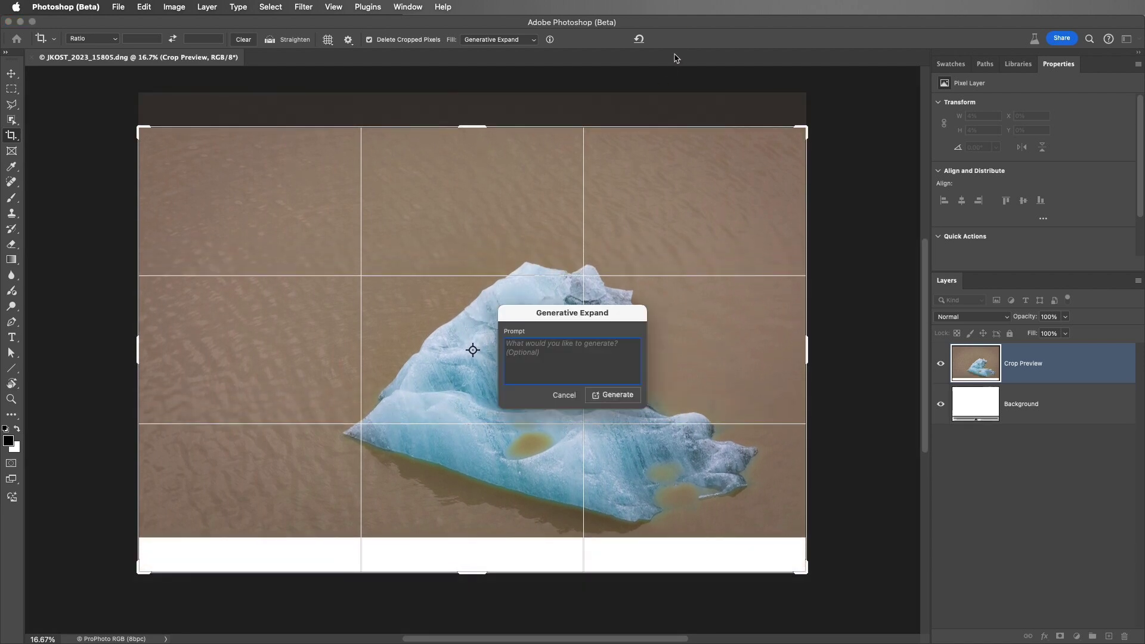
Generative Expand the empty bottom strip with water and keep the third variation
left_click(619, 398)
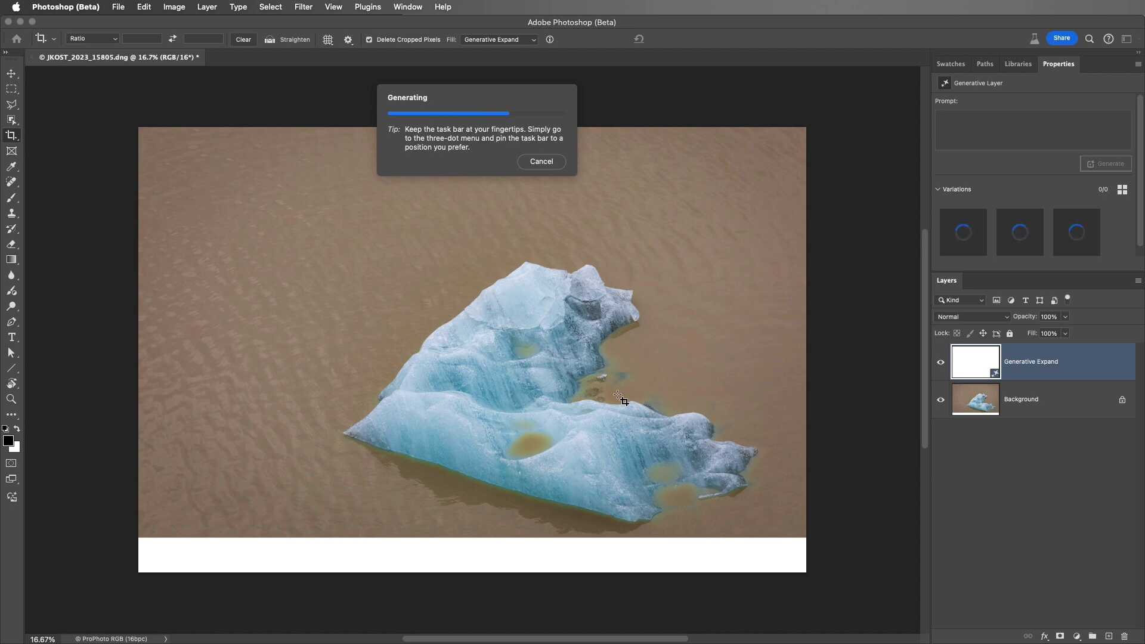
left_click(1012, 235)
left_click(1065, 236)
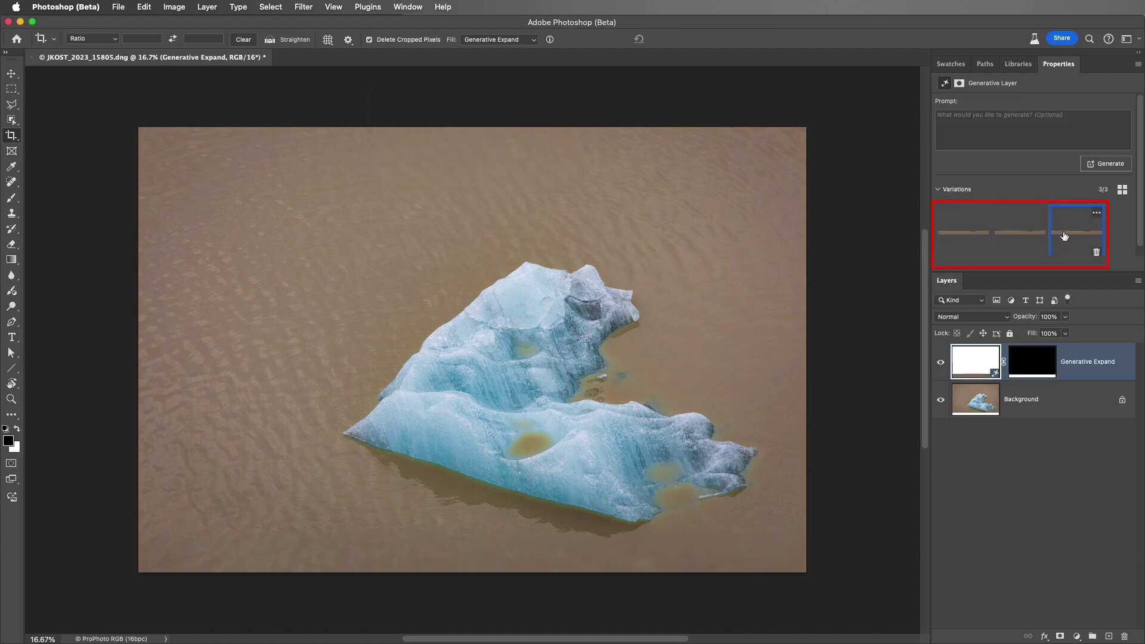
Save the expanded iceberg as JKOST_2023_15805_ME.tif and close the document
left_click(123, 9)
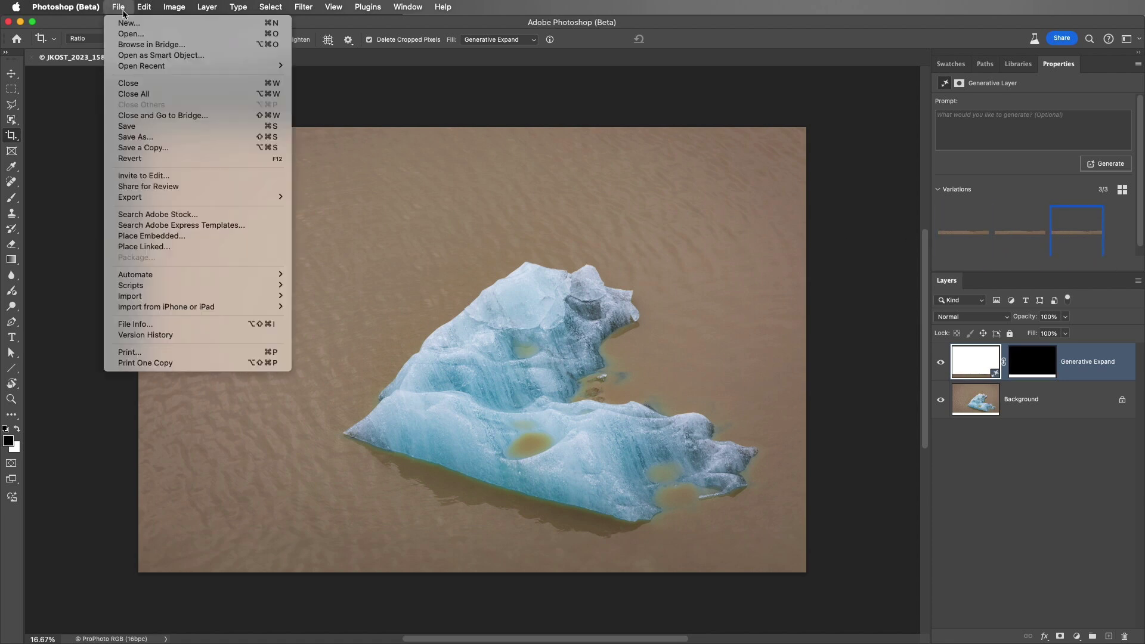
left_click(177, 127)
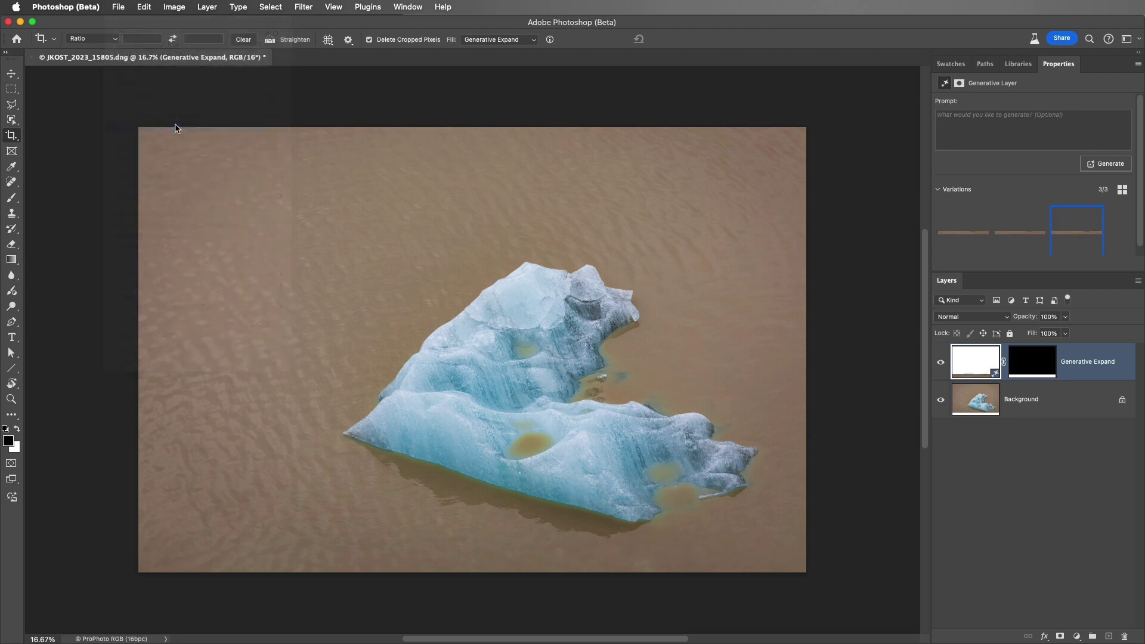
left_click(121, 9)
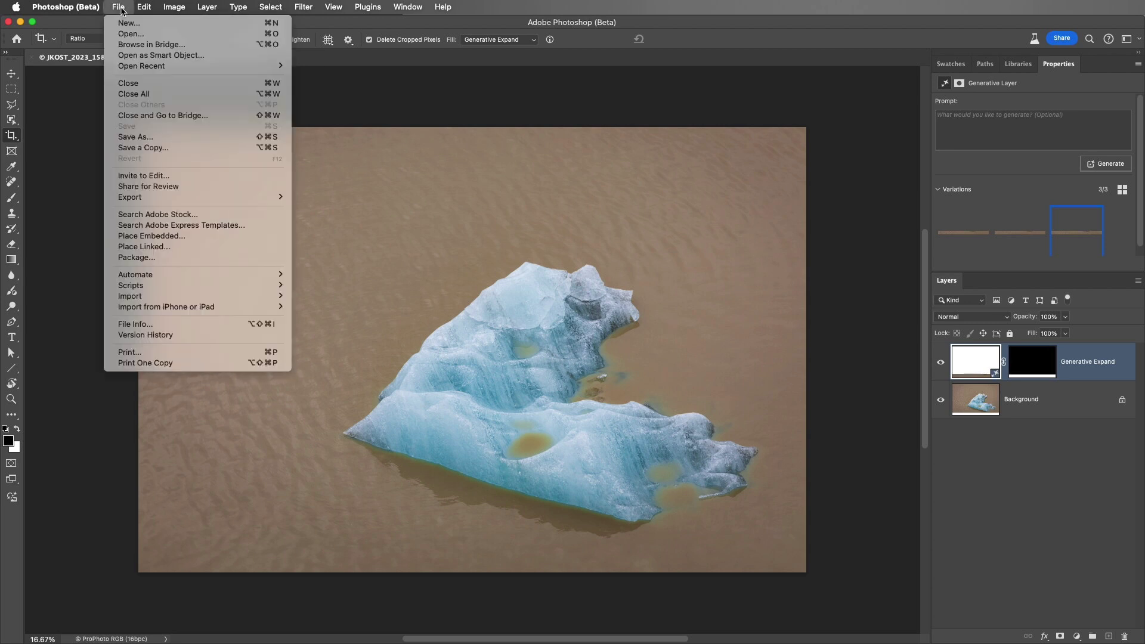
left_click(160, 84)
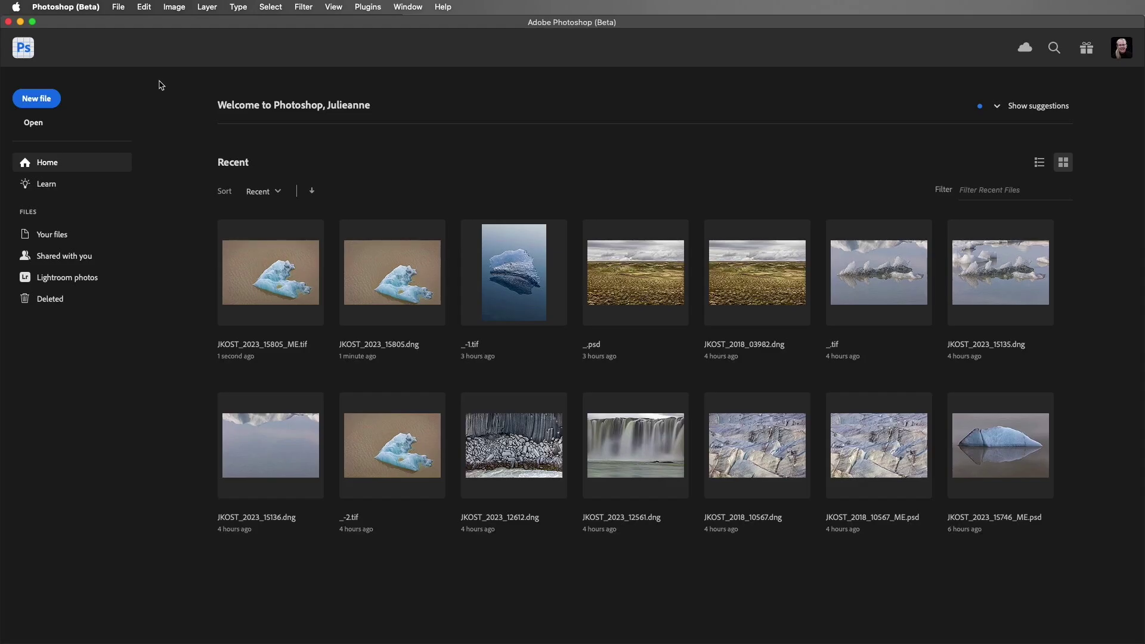
key("super+Tab")
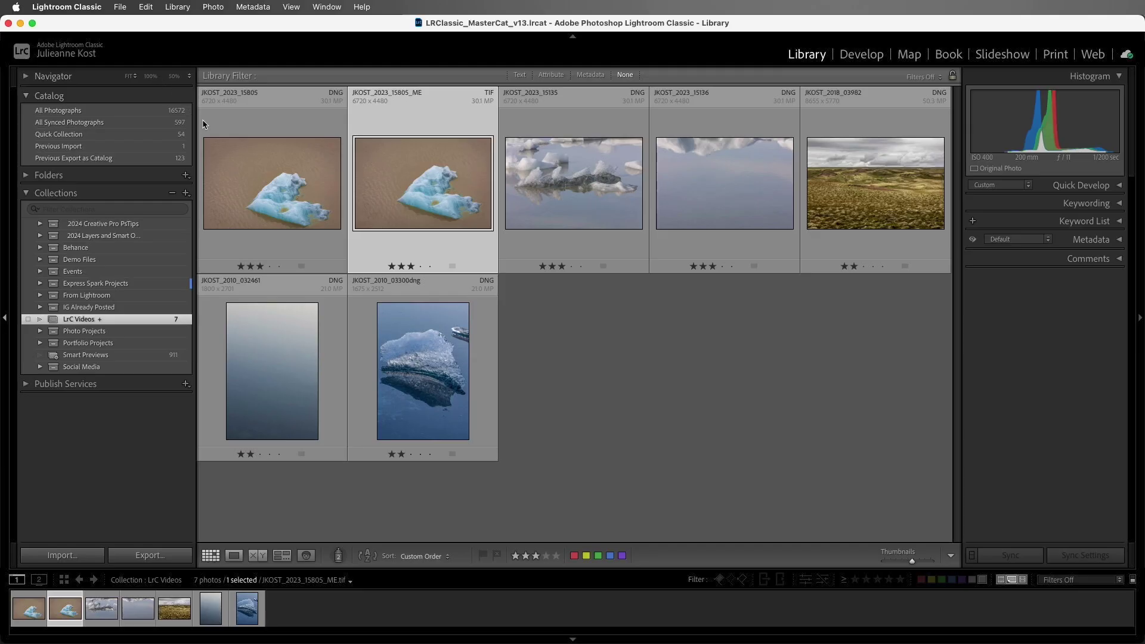
left_click(270, 180)
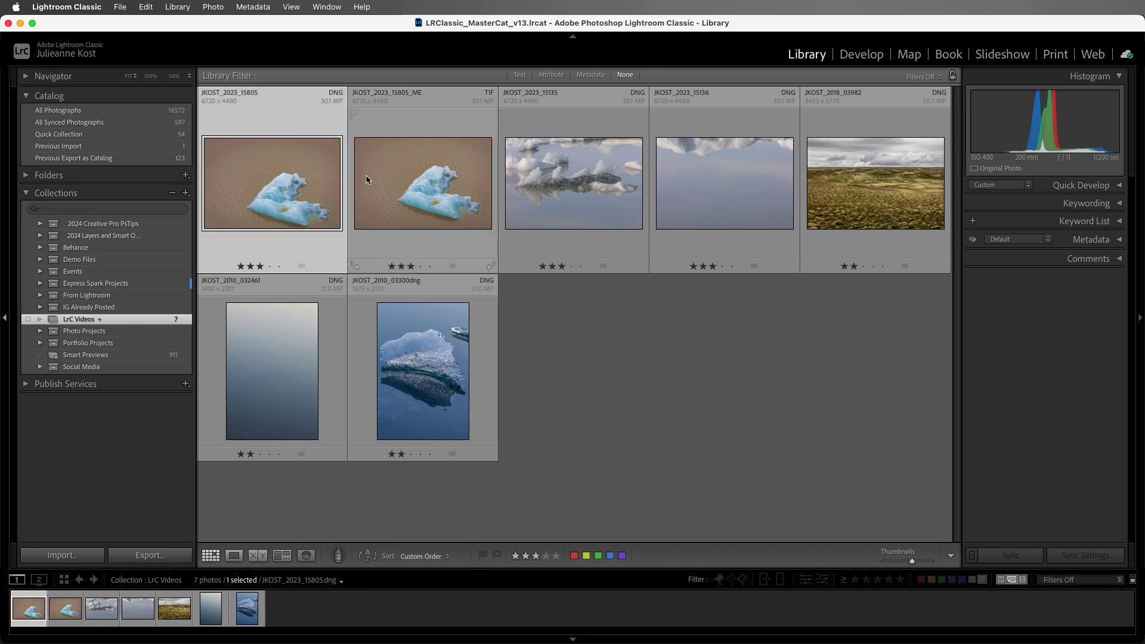
left_click(387, 182)
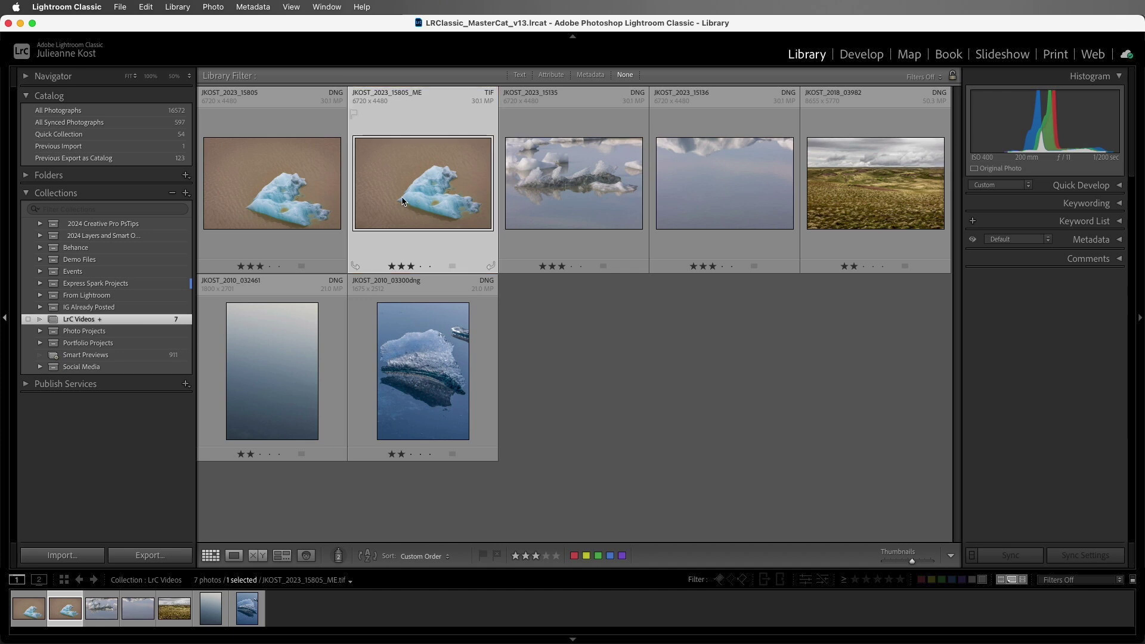
Reopen the JKOST_2023_15805_ME TIF in Photoshop (Beta), editing the original file
left_click(214, 7)
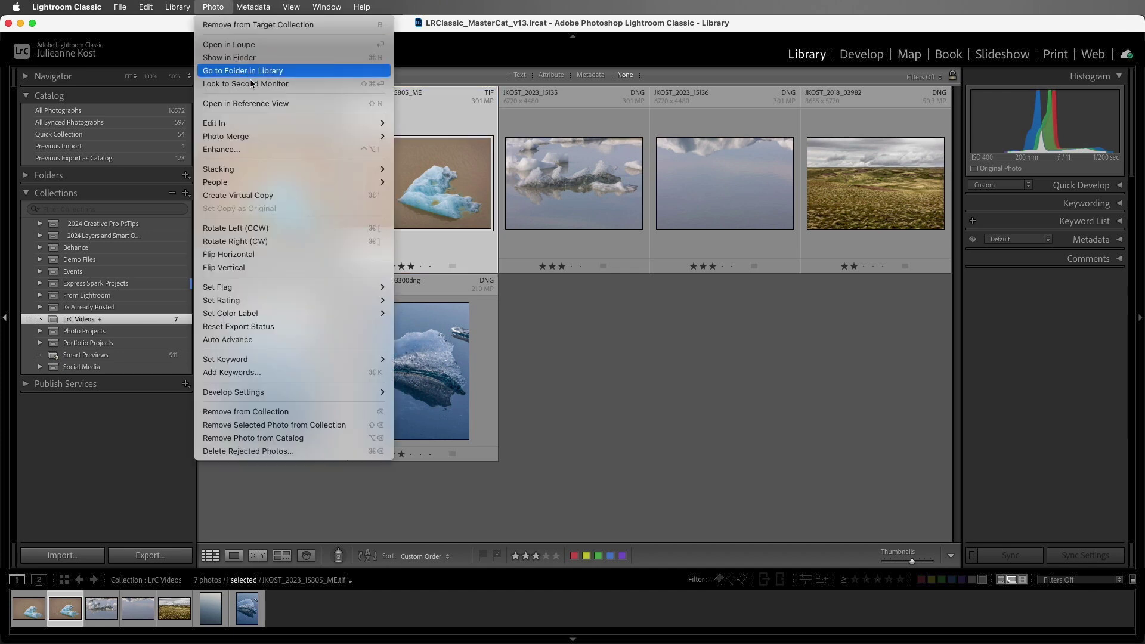
mouse_move(268, 123)
left_click(453, 127)
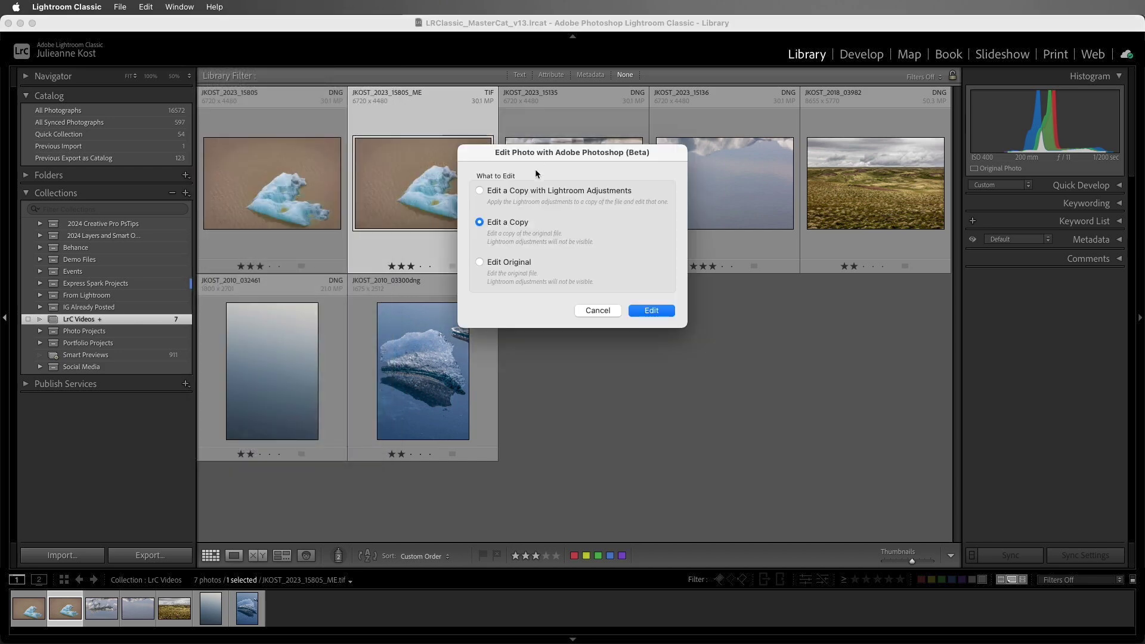
left_click(480, 262)
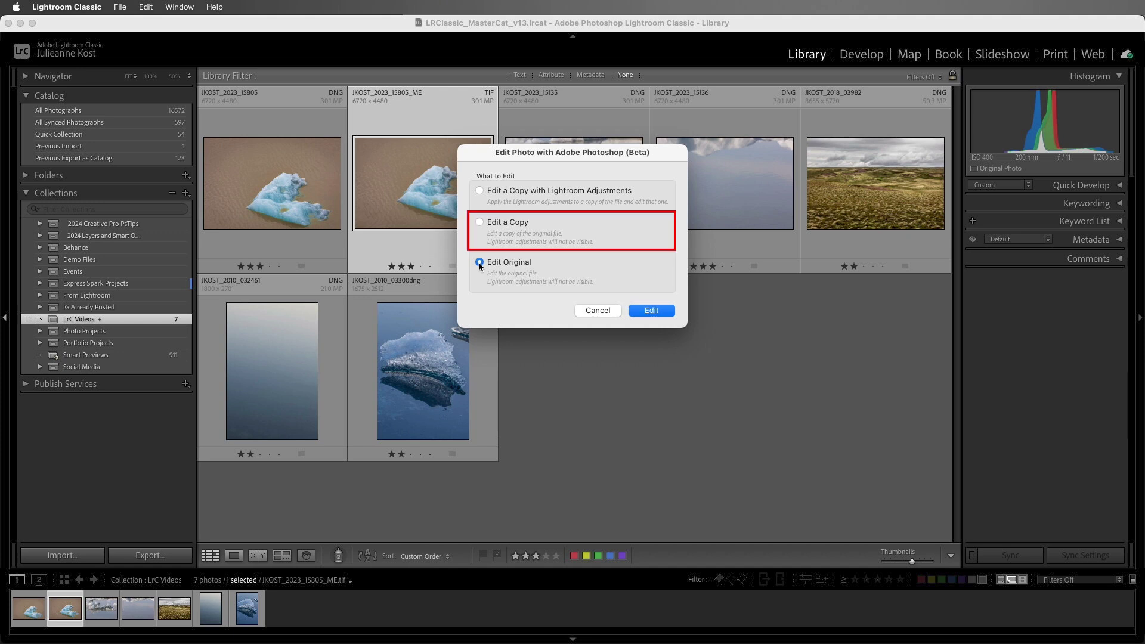
left_click(643, 311)
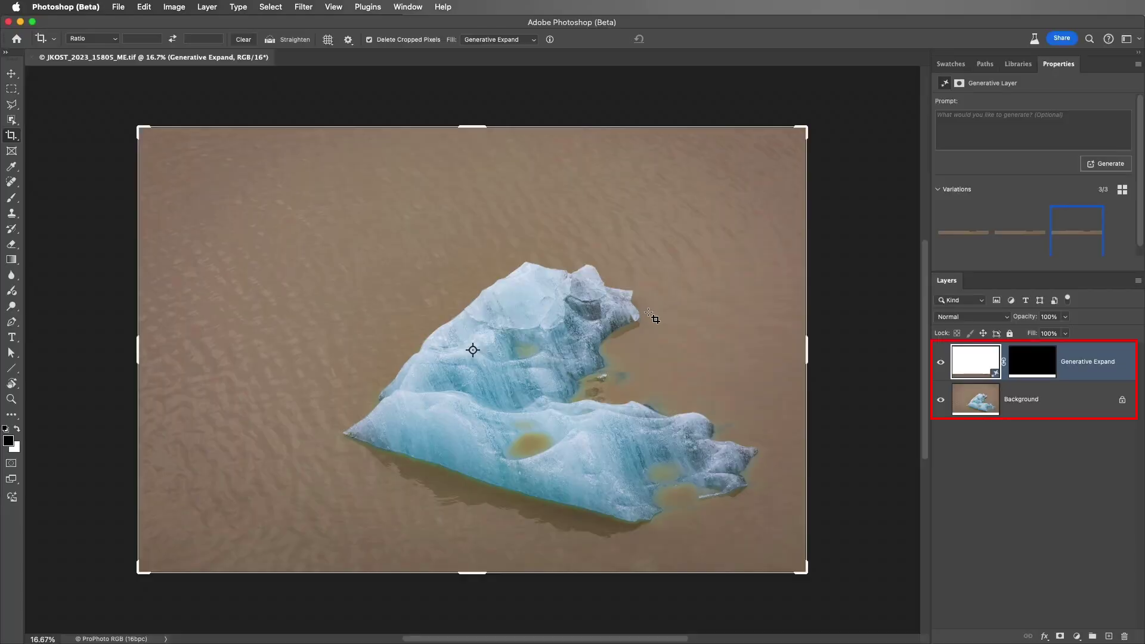
Close the ice document in Photoshop and switch back to Lightroom Classic
left_click(119, 7)
left_click(145, 84)
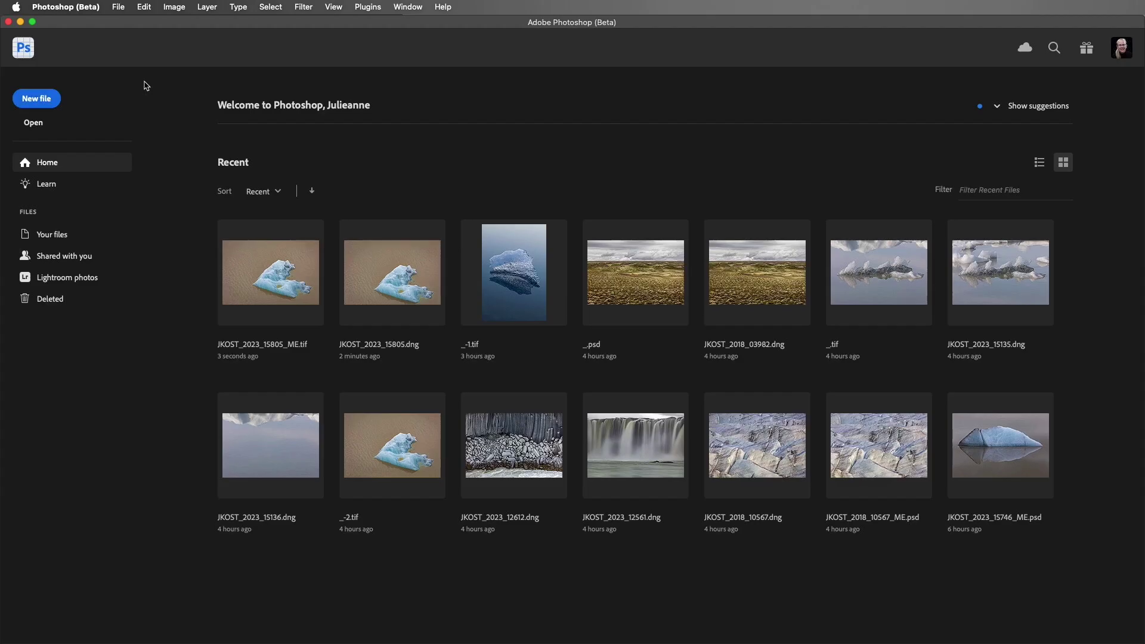
key("super+Tab")
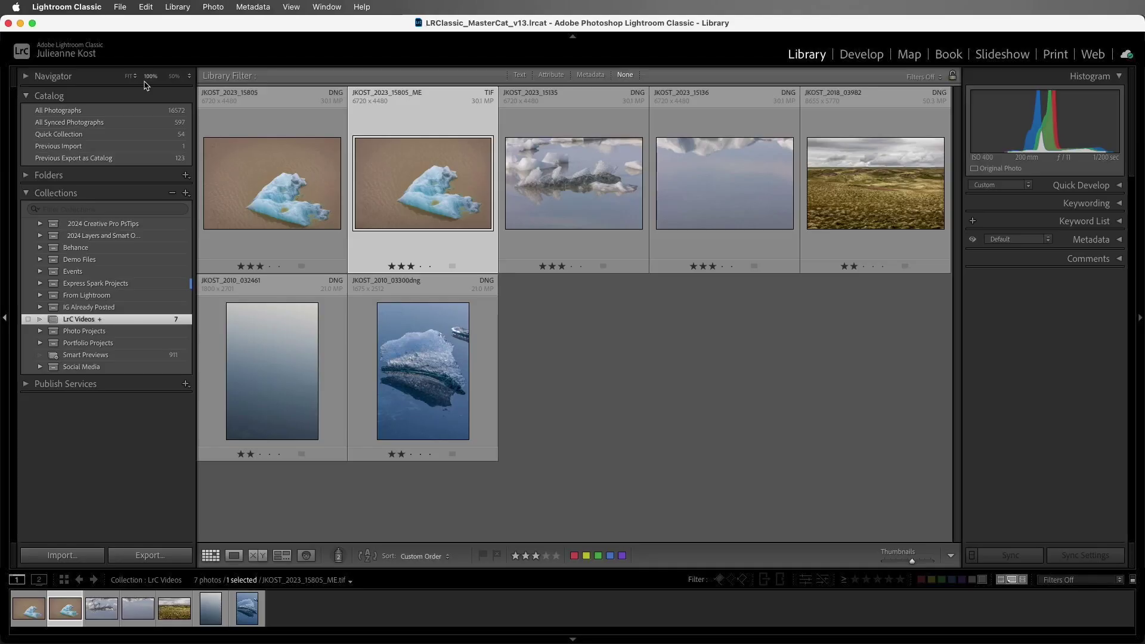
Select JKOST_2023_15135 and JKOST_2023_15136 and open them as layers in Photoshop
left_click(559, 194)
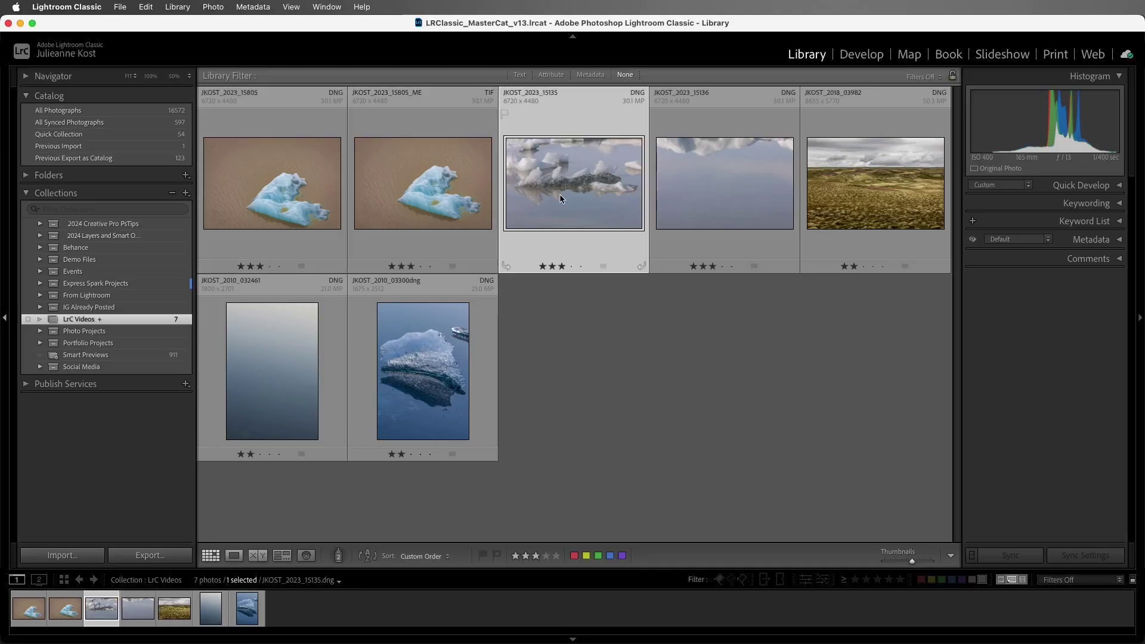
left_click(716, 194, "super")
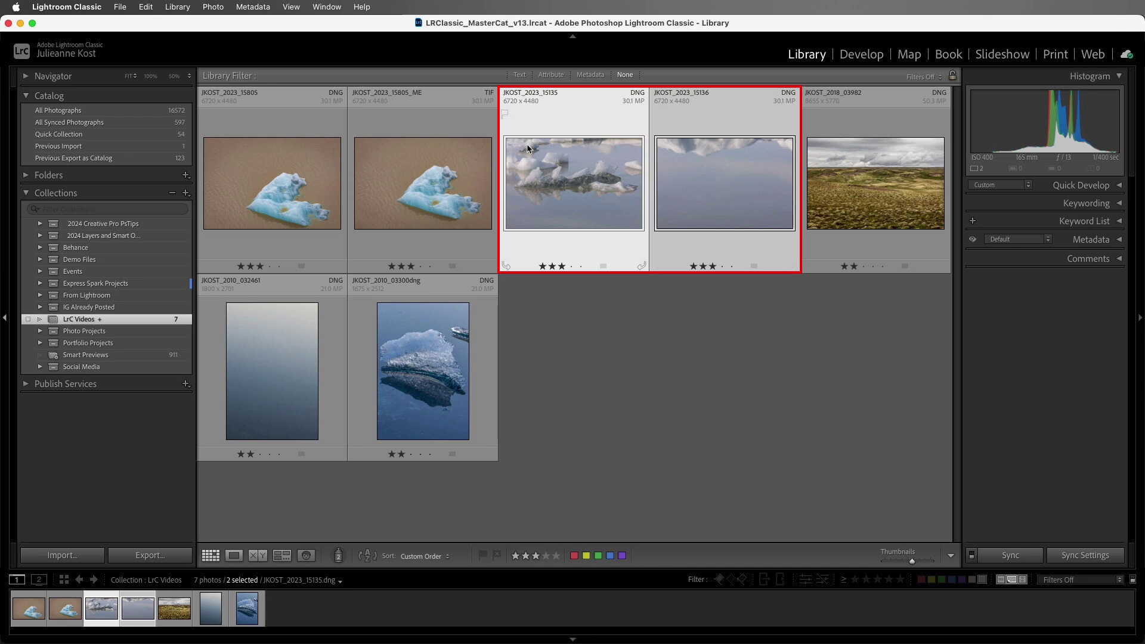
left_click(215, 9)
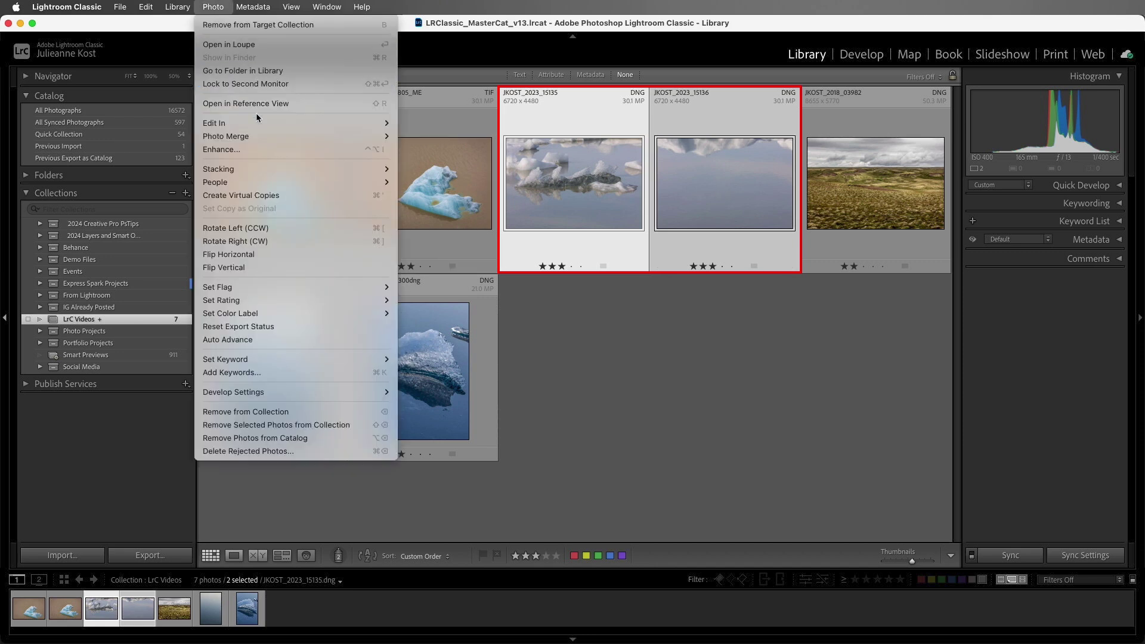
mouse_move(262, 123)
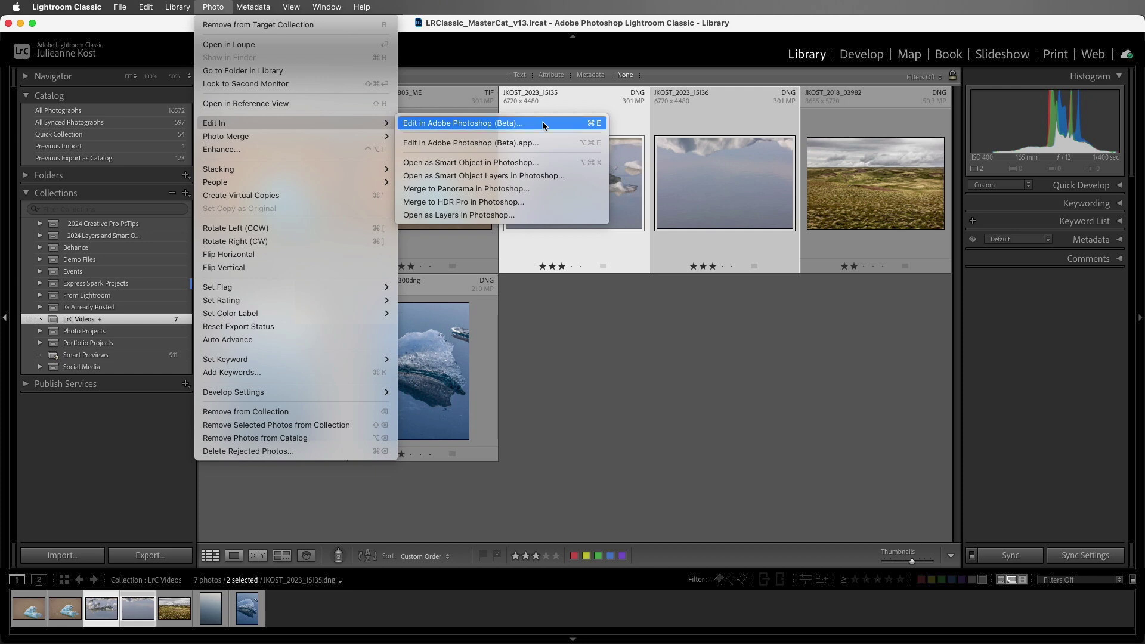
left_click(551, 215)
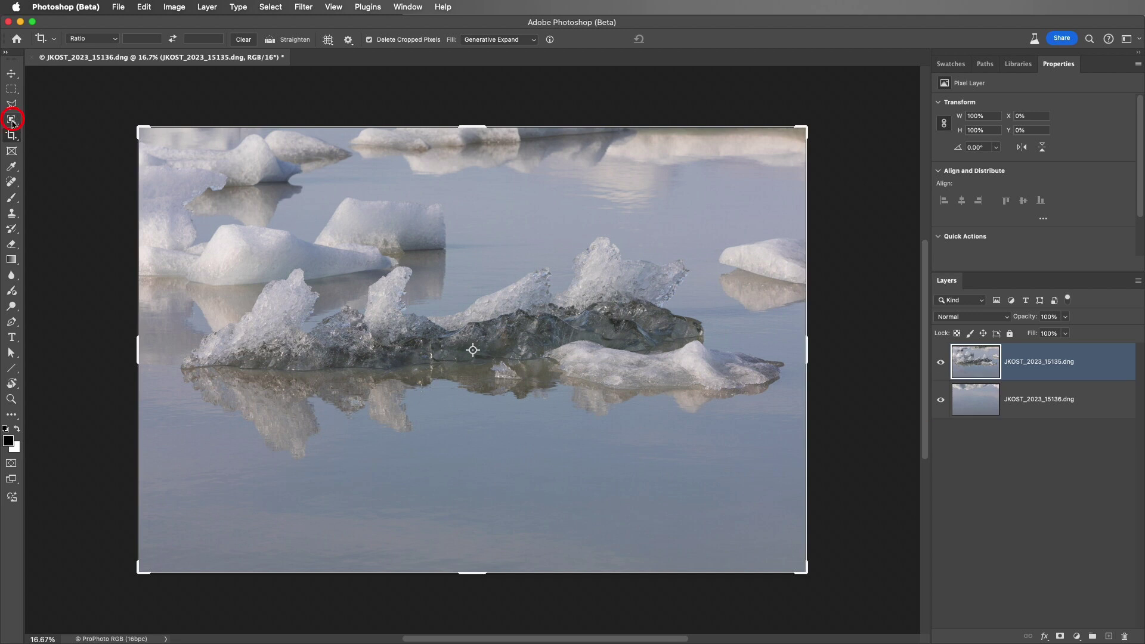
Select the ice floe with Object Selection (Lasso) and add a layer mask to the top layer
left_click(12, 120)
mouse_move(332, 281)
left_mouse_down()
mouse_move(187, 329)
mouse_move(196, 429)
mouse_move(283, 476)
mouse_move(461, 467)
mouse_move(599, 427)
mouse_move(711, 433)
mouse_move(778, 410)
mouse_move(807, 363)
mouse_move(717, 295)
mouse_move(652, 222)
mouse_move(457, 260)
left_mouse_up()
left_click_drag(337, 274, 332, 278)
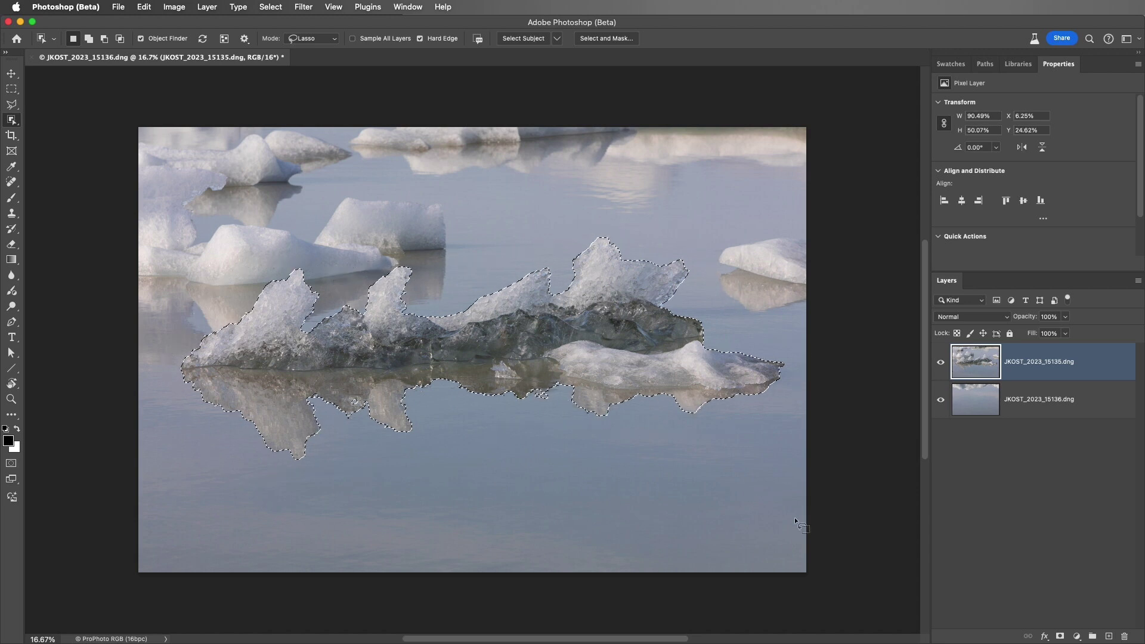
left_click(1061, 637)
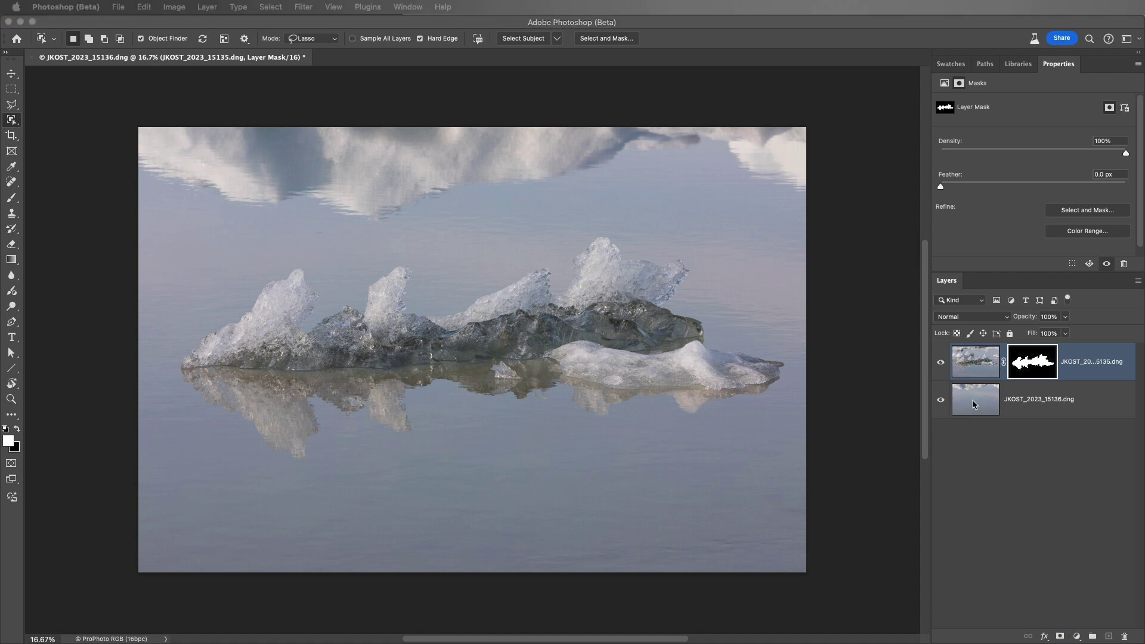
Save and close the composite as JKOST_2023_15135_ME.tif, then select JKOST_2018_03982 in Lightroom
left_click(118, 7)
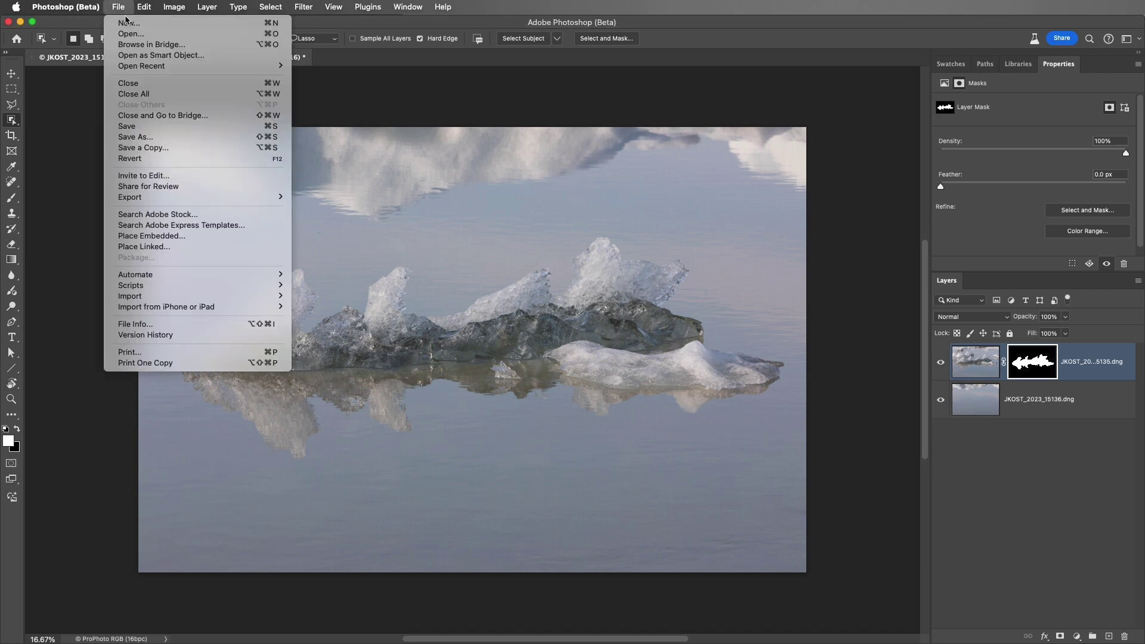
left_click(162, 126)
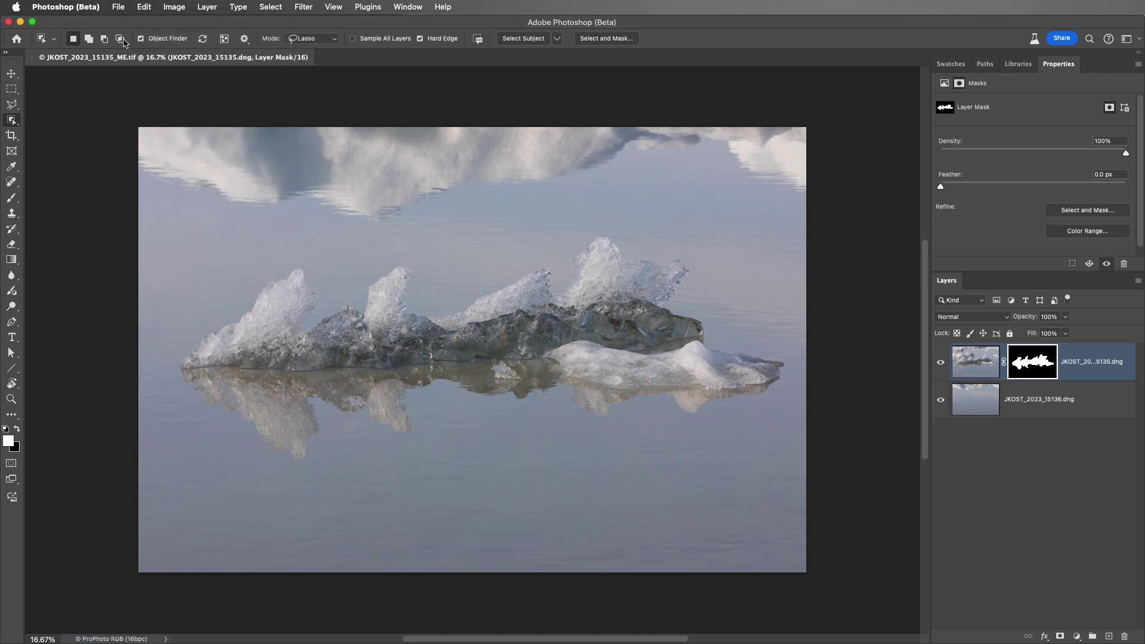
left_click(118, 7)
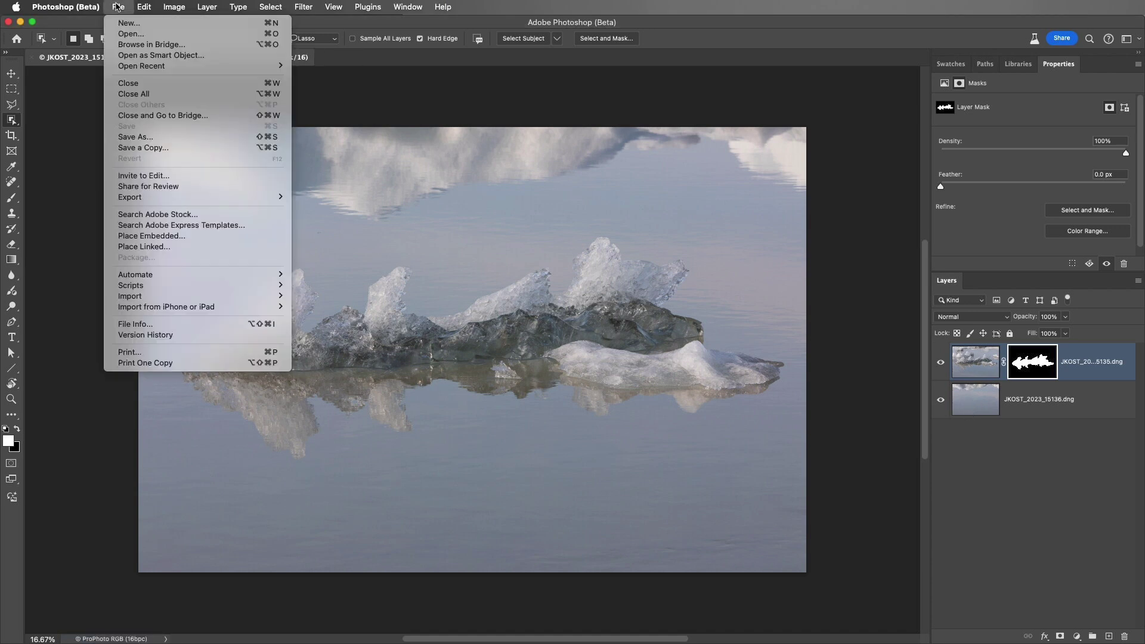
left_click(141, 84)
key("super+Tab")
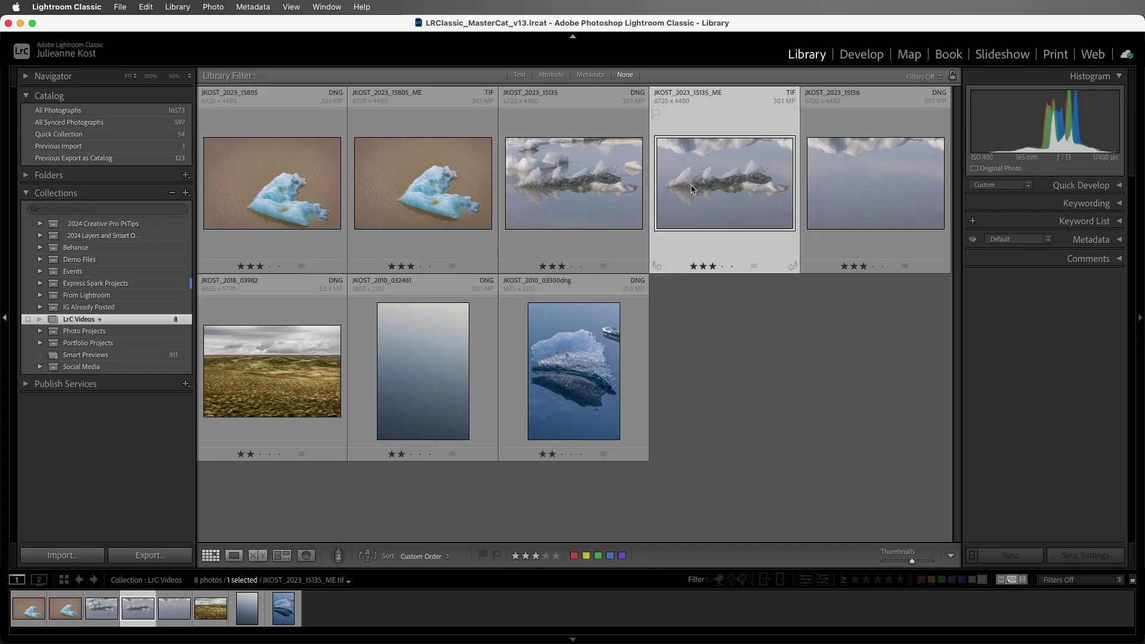
left_click(295, 372)
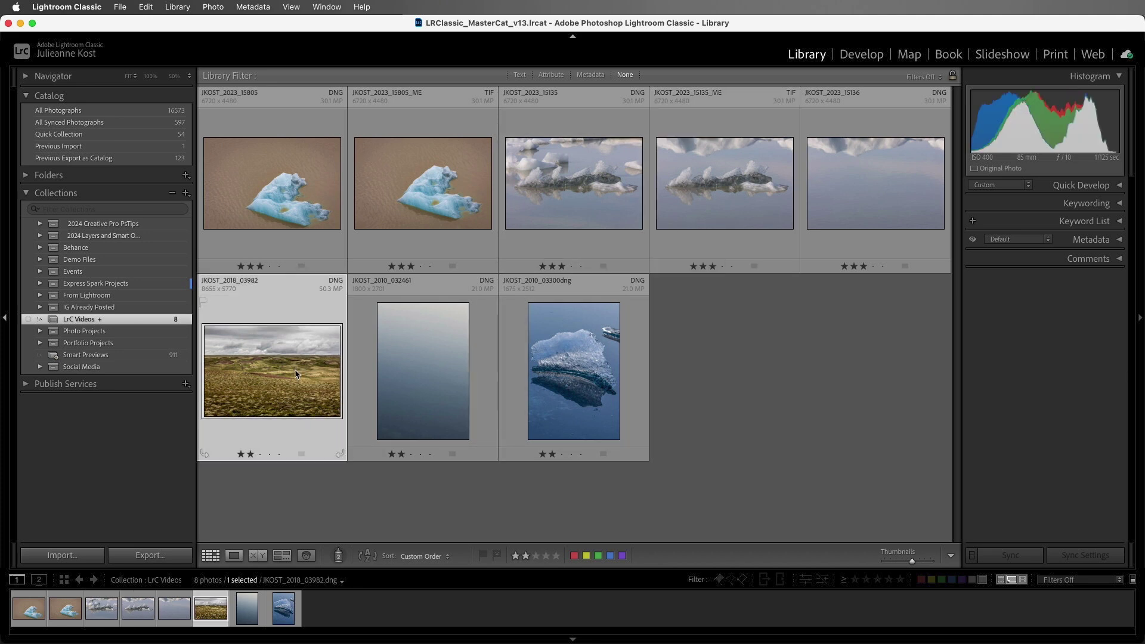
Set Photoshop (Beta) as the additional external editor in External Editing preferences
left_click(80, 9)
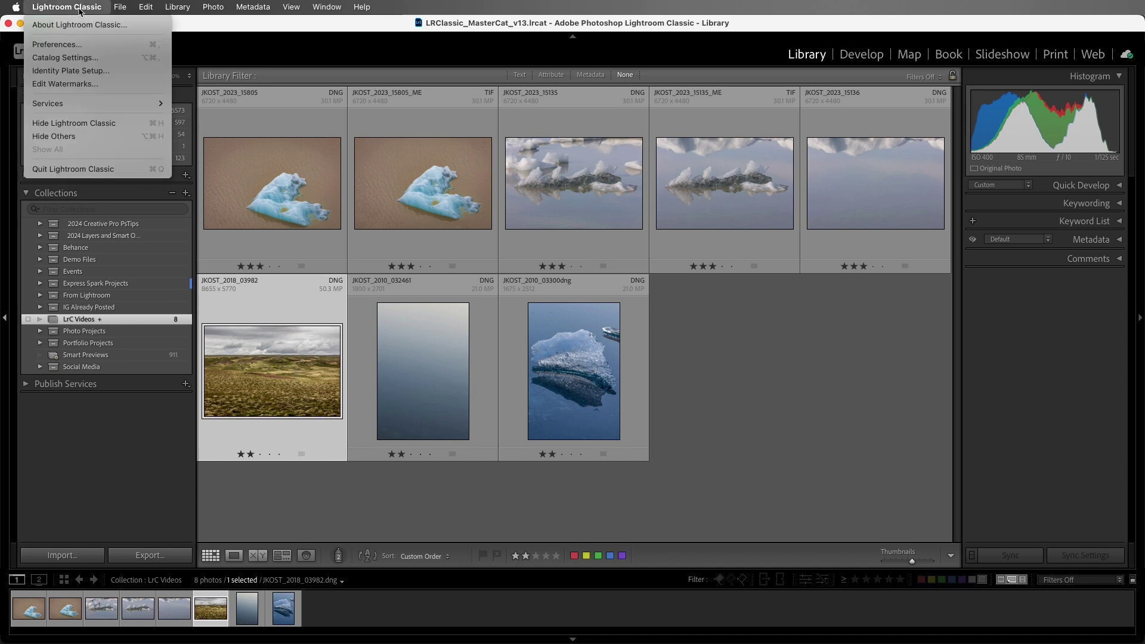
left_click(100, 46)
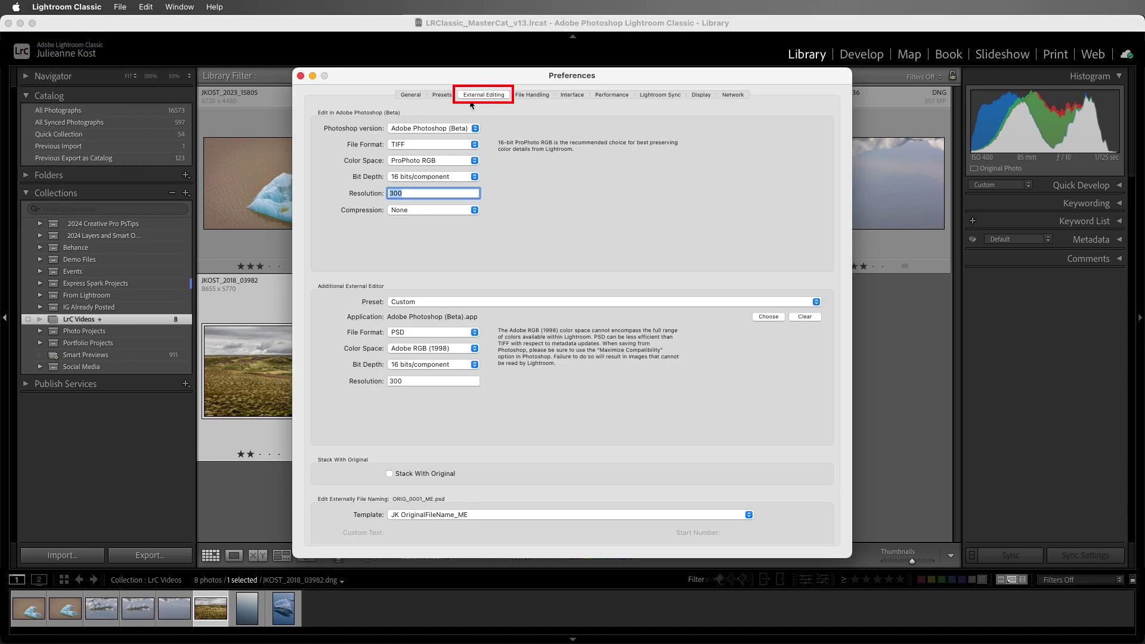
left_click(769, 316)
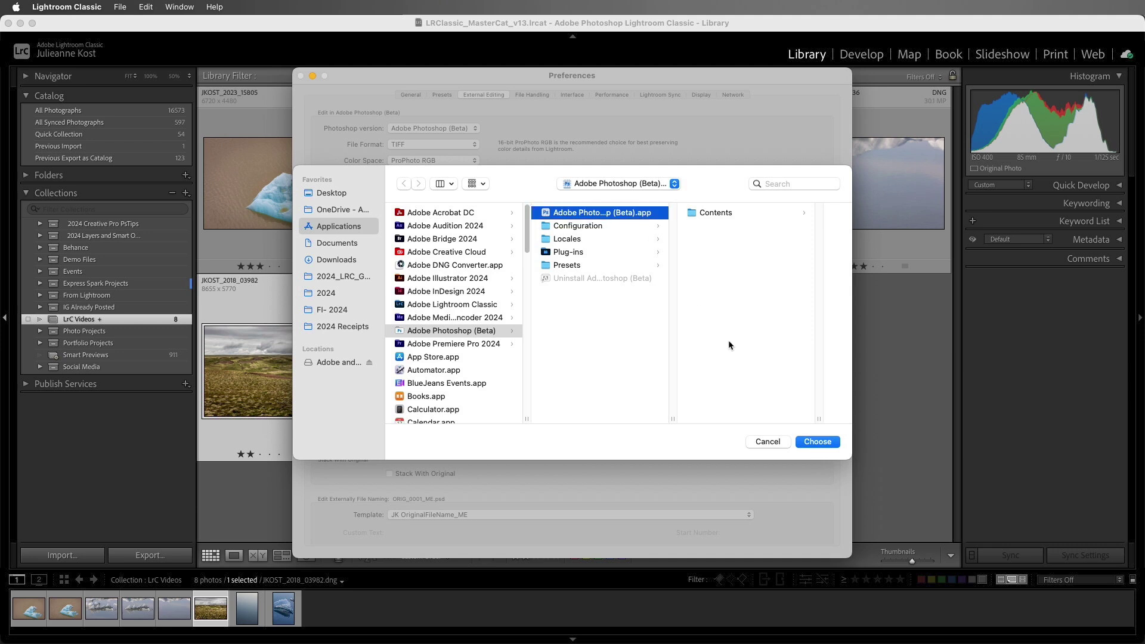
left_click(819, 447)
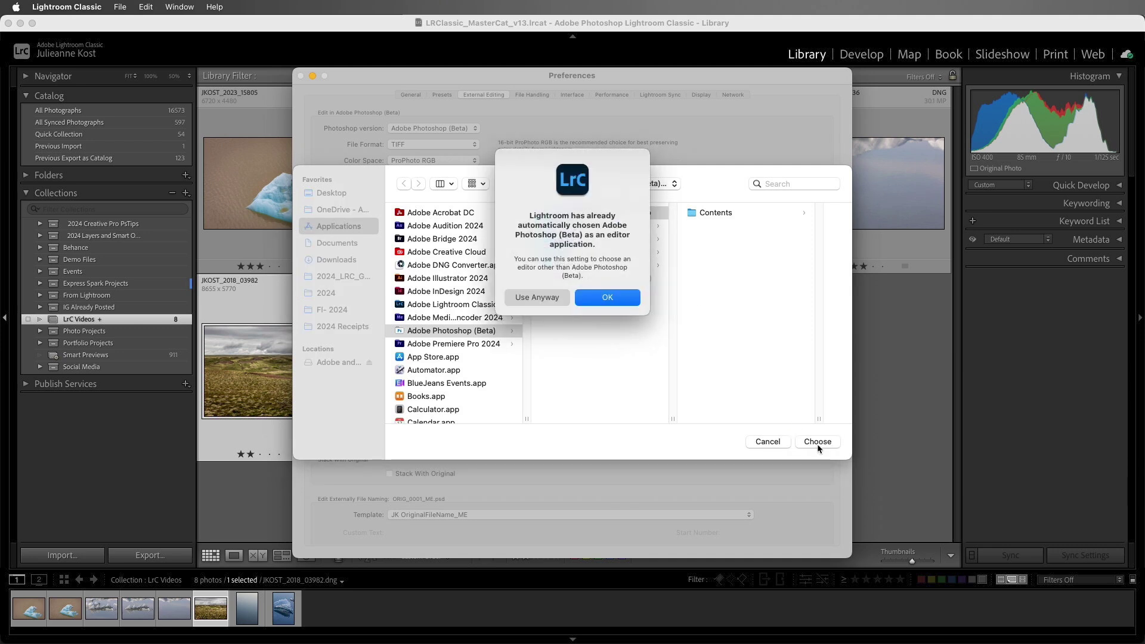
left_click(548, 296)
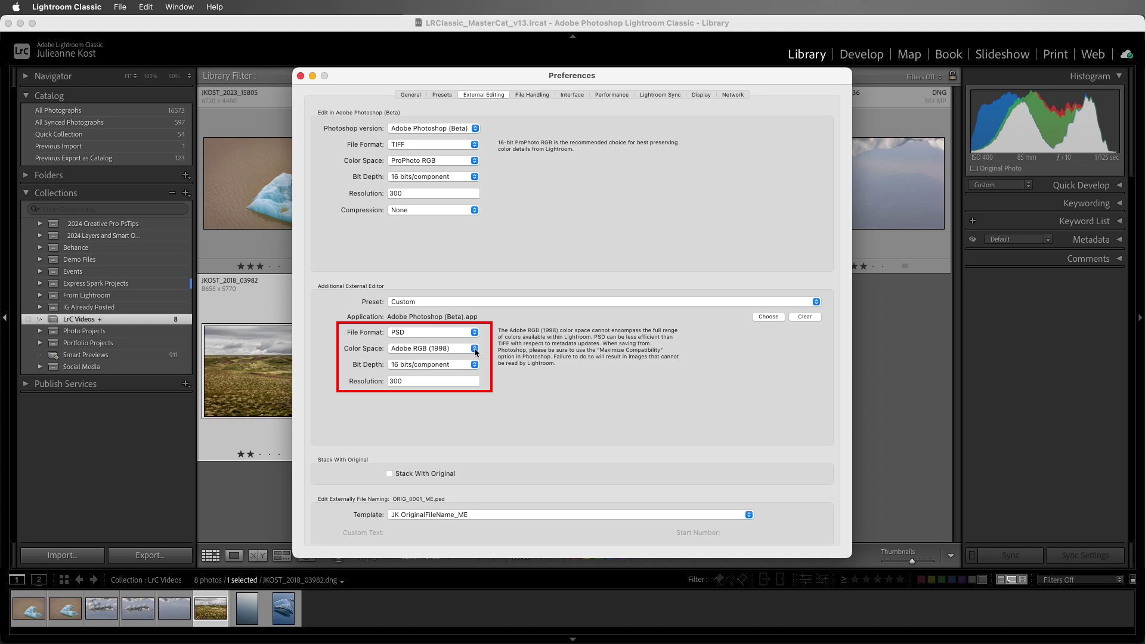
Save the additional editor settings as the preset 'PSD Adobe RGB' and close Preferences
left_click(481, 301)
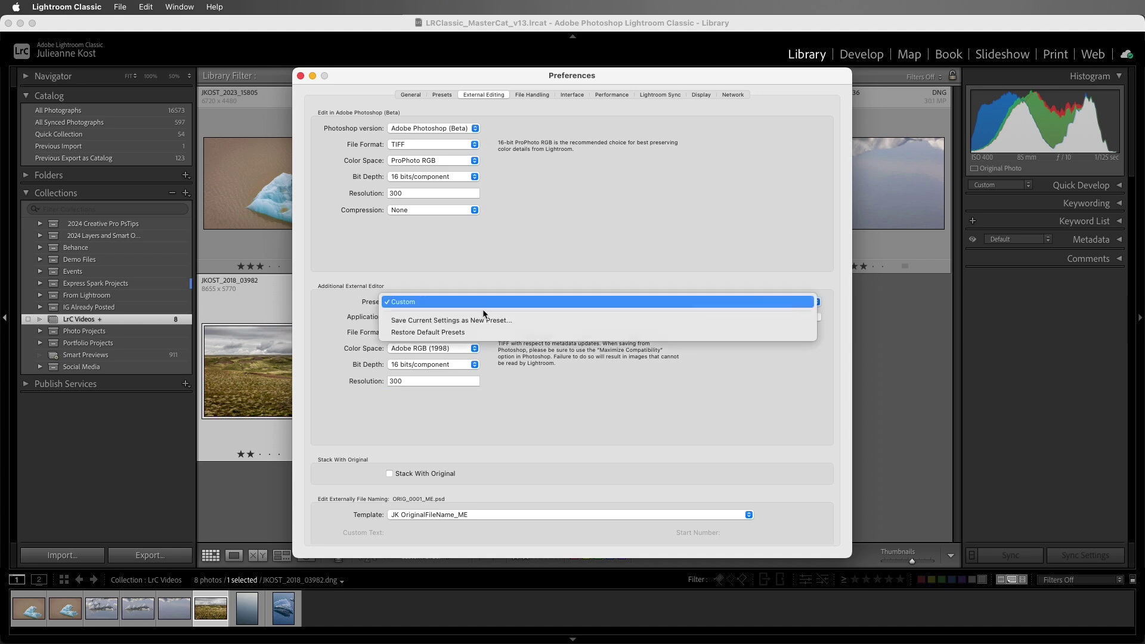
left_click(535, 321)
type("PSD")
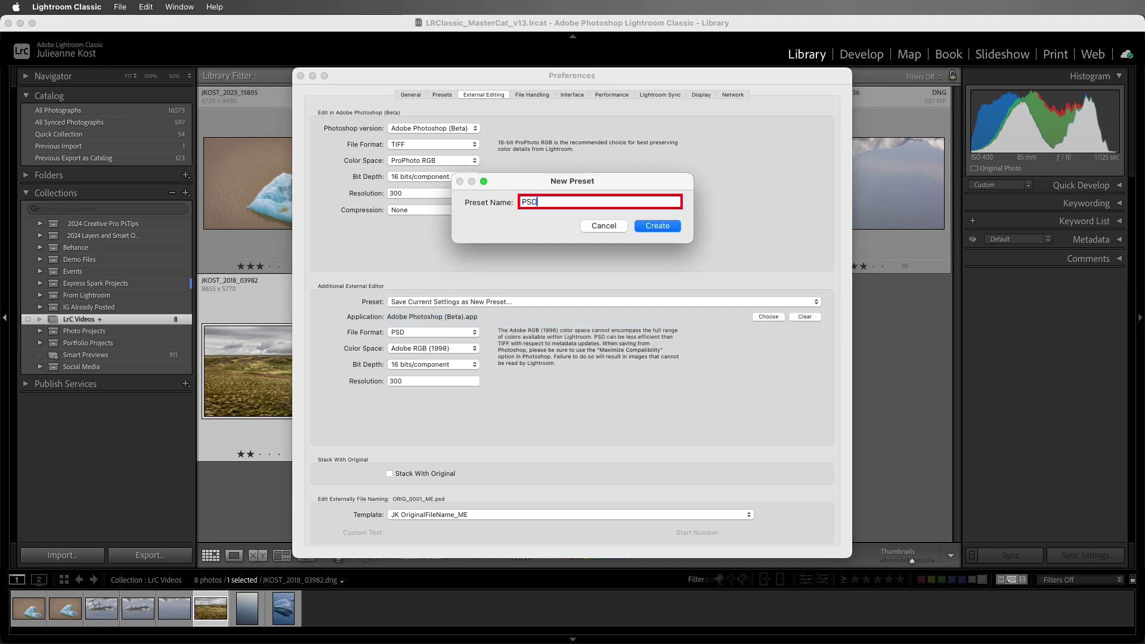
type(" Adobe RGB")
left_click(658, 226)
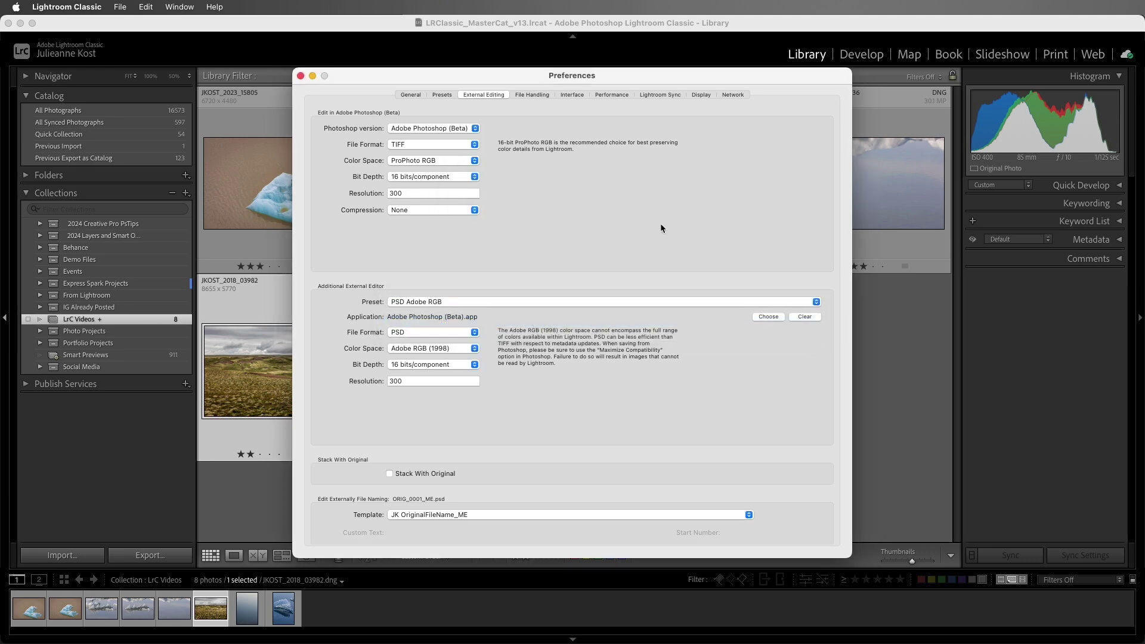
left_click(300, 76)
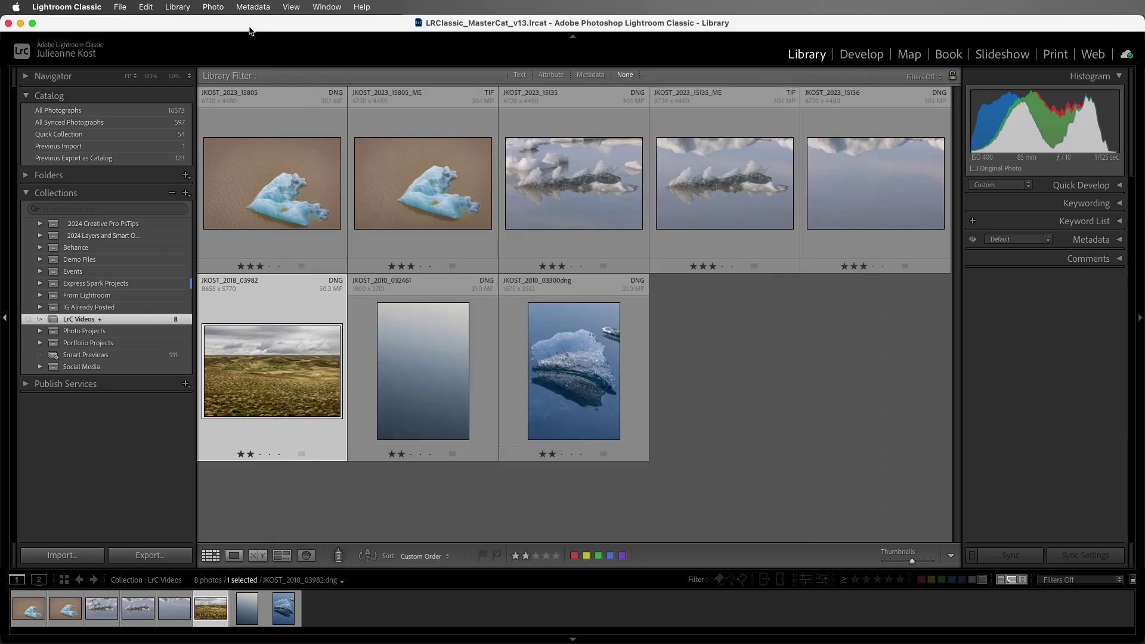
Edit JKOST_2018_03982 in Photoshop (Beta) with the PSD Adobe RGB preset, confirming the warning
left_click(223, 9)
mouse_move(257, 123)
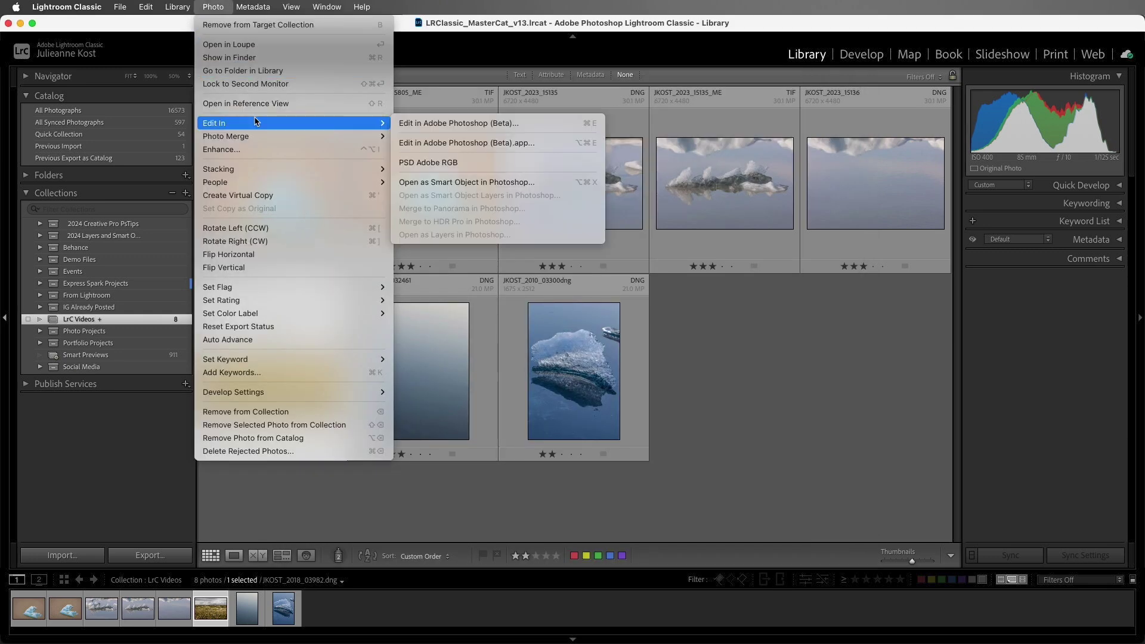
left_click(517, 163)
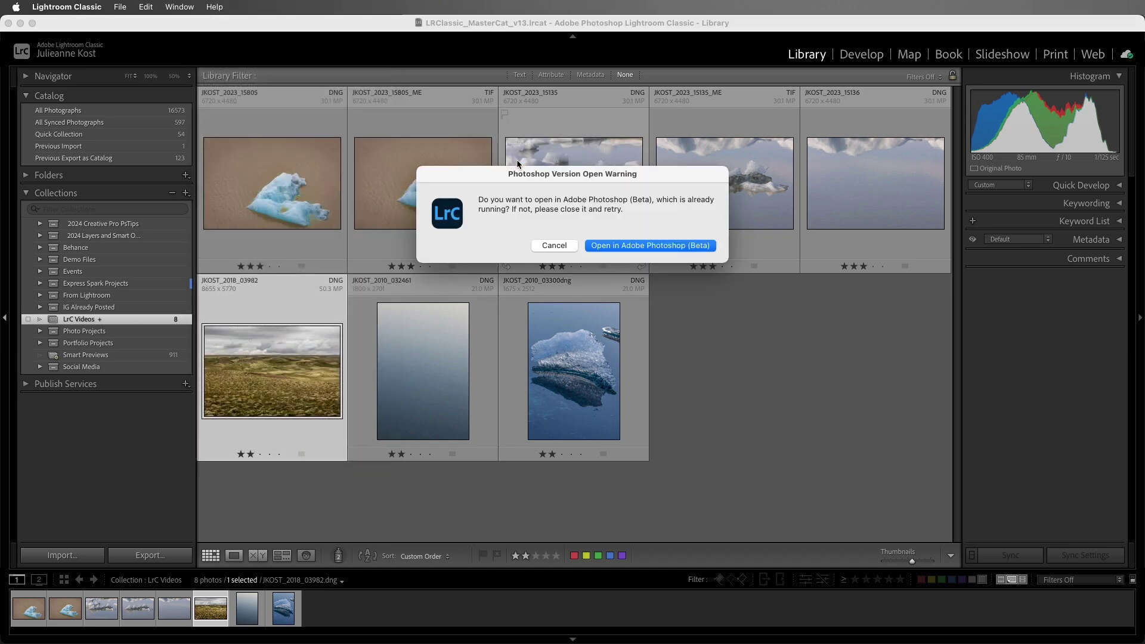
left_click(614, 246)
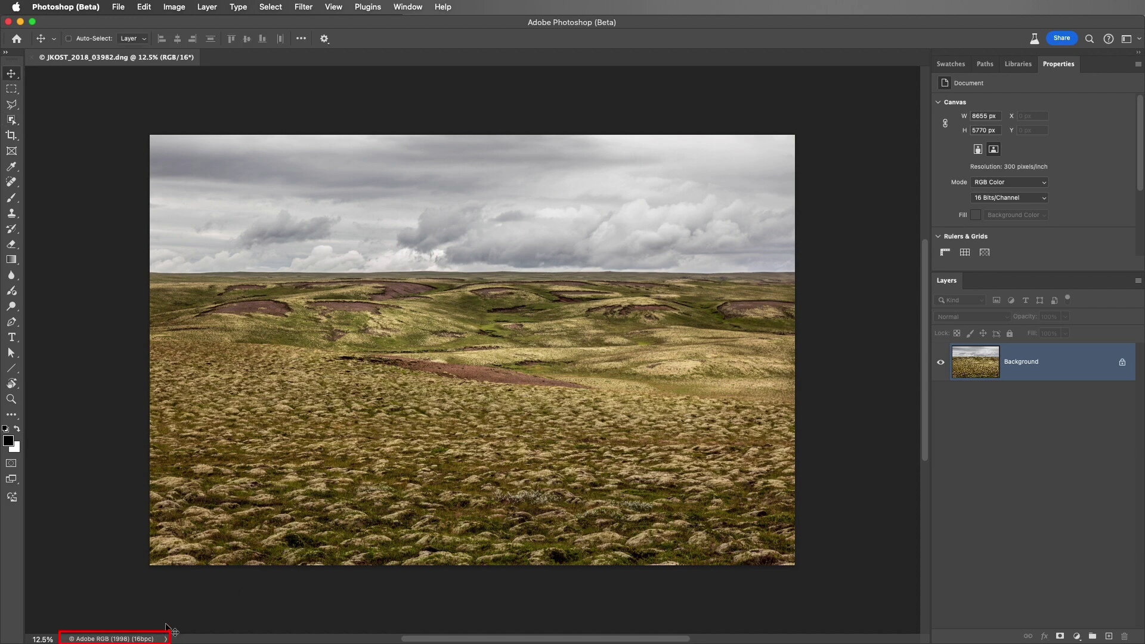
Save the landscape as JKOST_2018_03982_ME.psd and switch back to the Lightroom Classic library
left_click(117, 8)
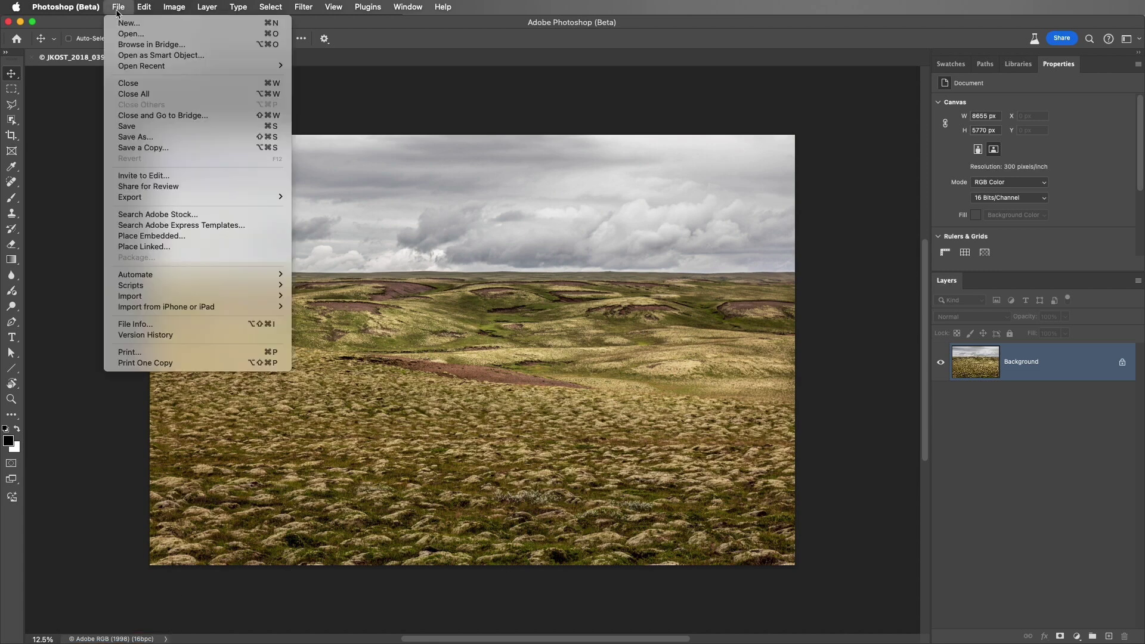
left_click(132, 128)
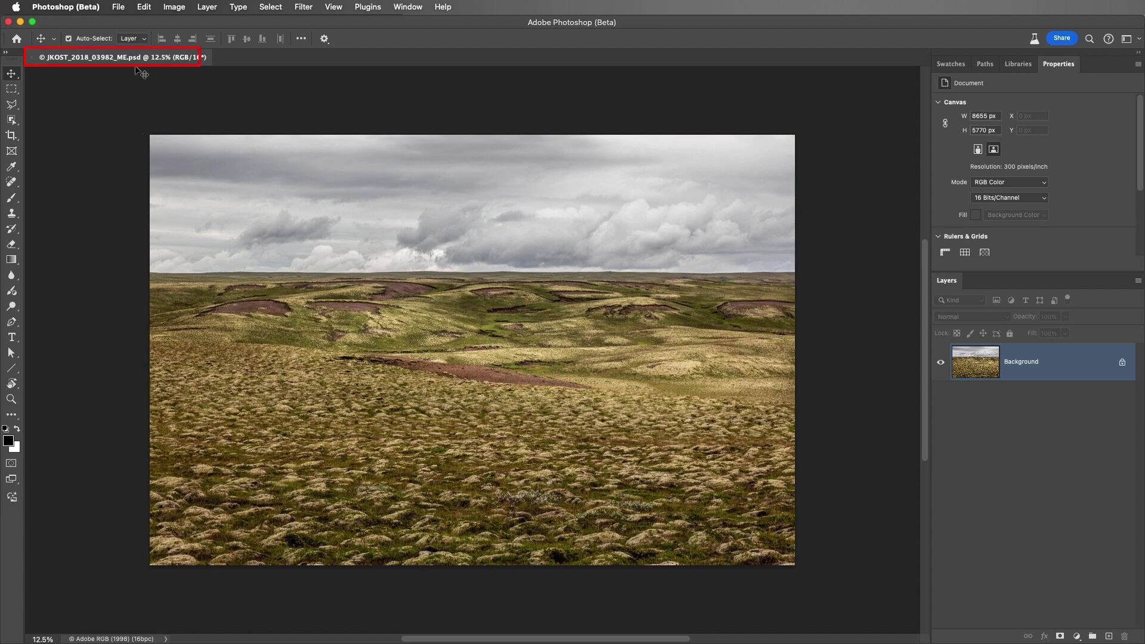
key("super+Tab")
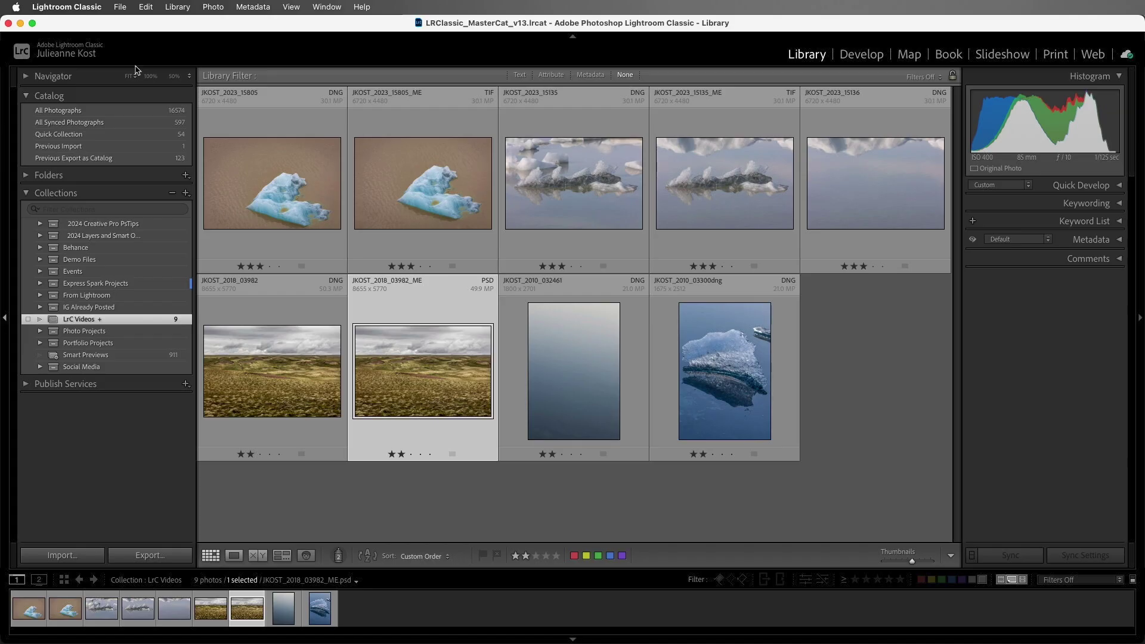
Select JKOST_2010_032461 and JKOST_2010_03300 and open both as Smart Object layers in one Photoshop document
left_click(557, 362)
left_click(651, 373, "shift")
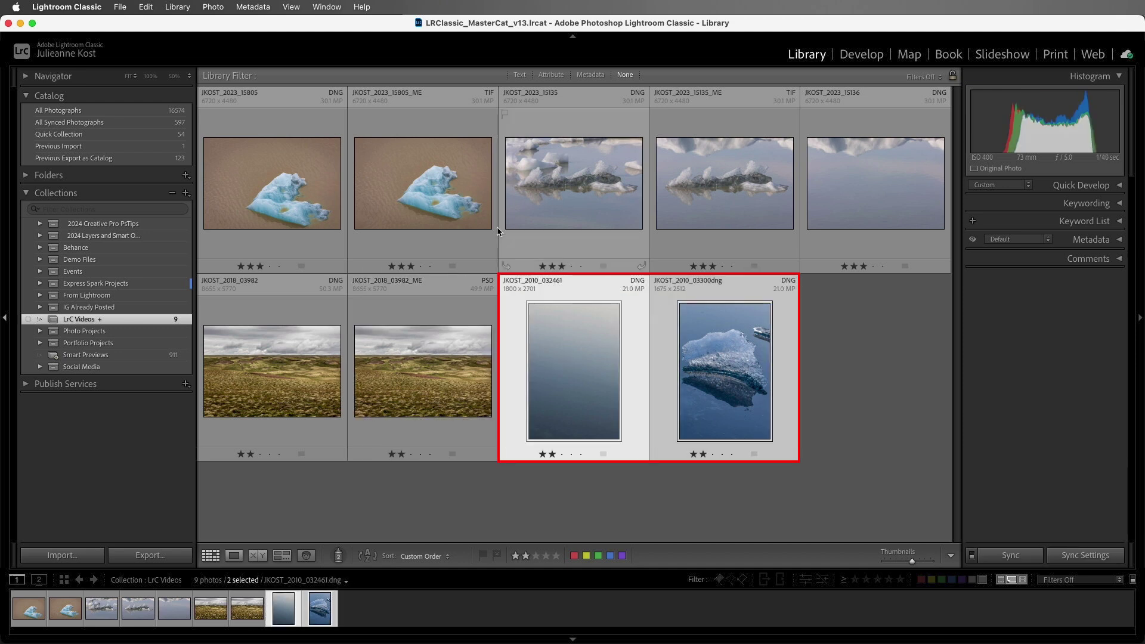
left_click(213, 7)
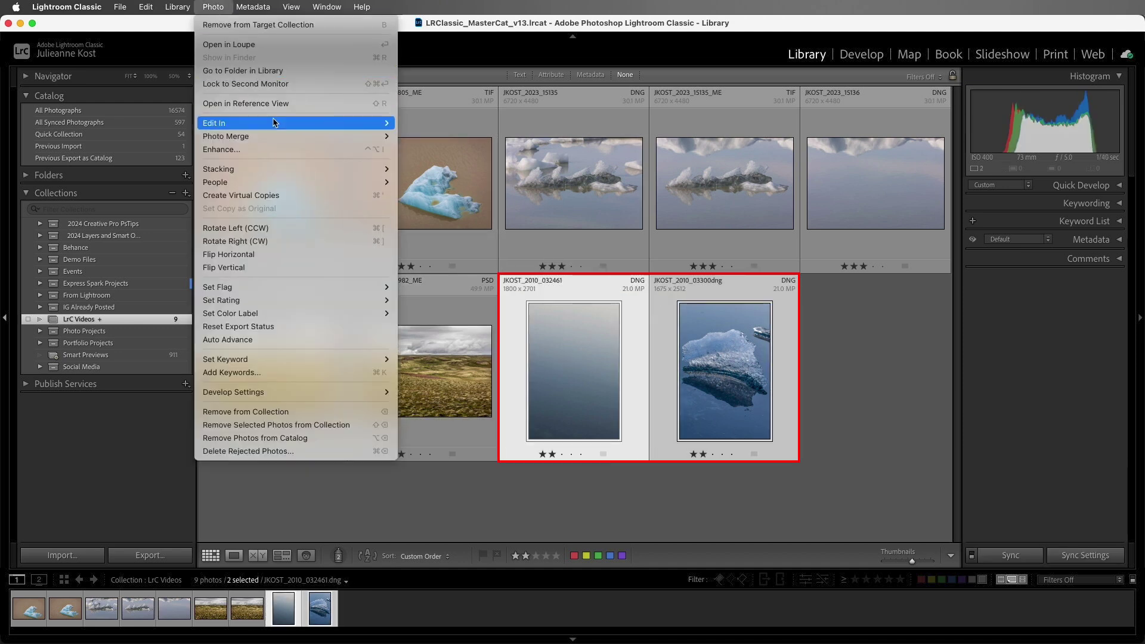
mouse_move(274, 123)
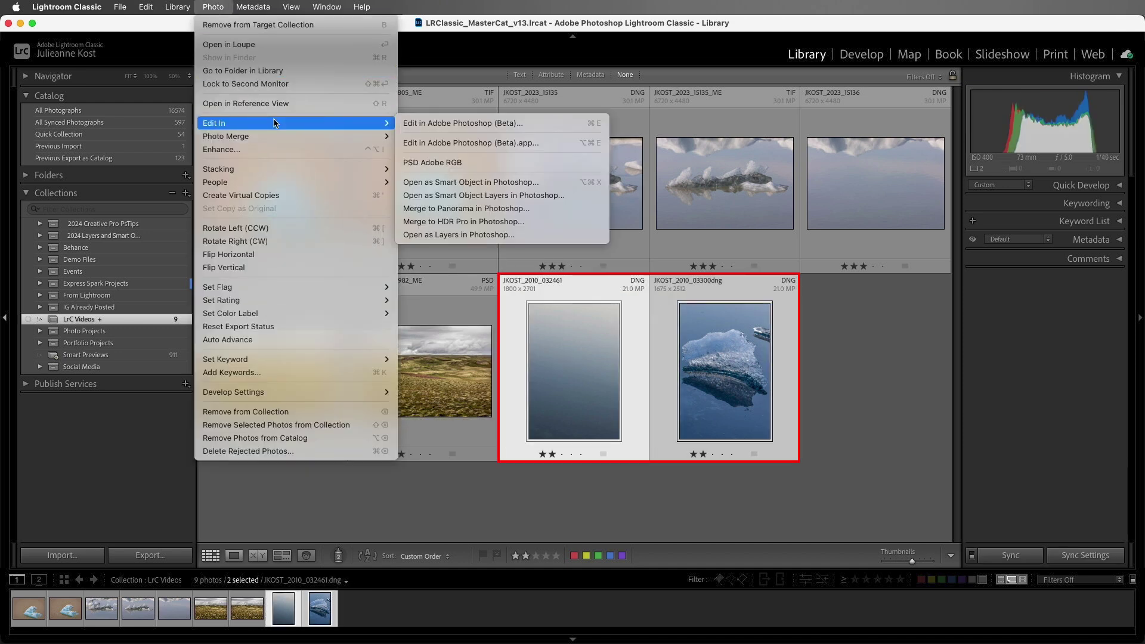
left_click(573, 197)
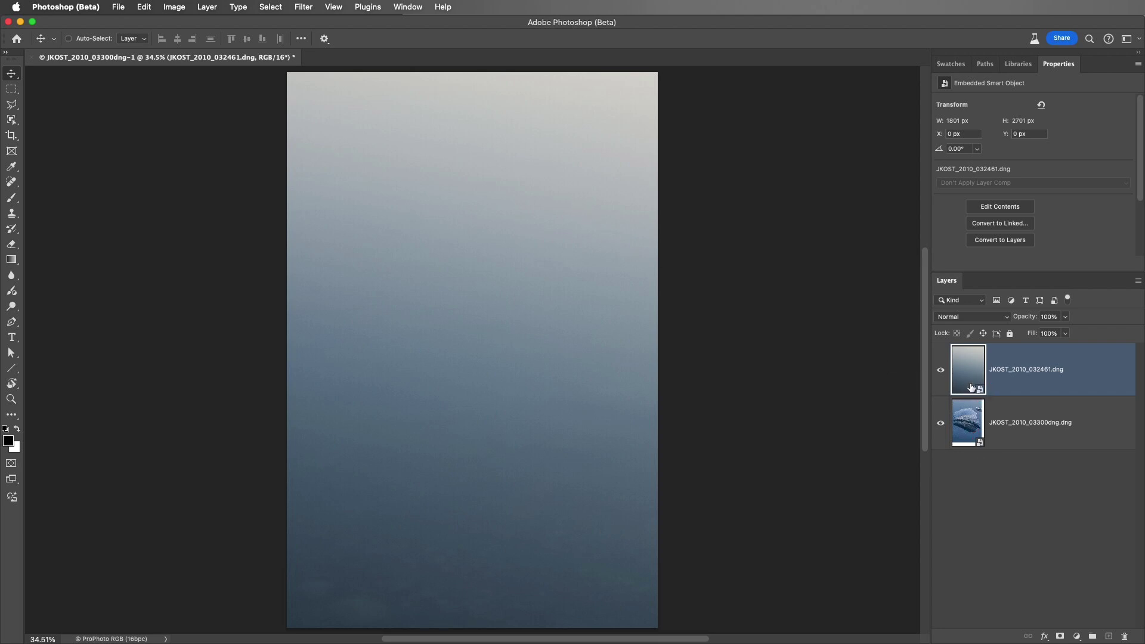
Move the gradient layer below the ice layer, select the floe with Object Selection, and add a layer mask
left_click_drag(968, 391, 971, 451)
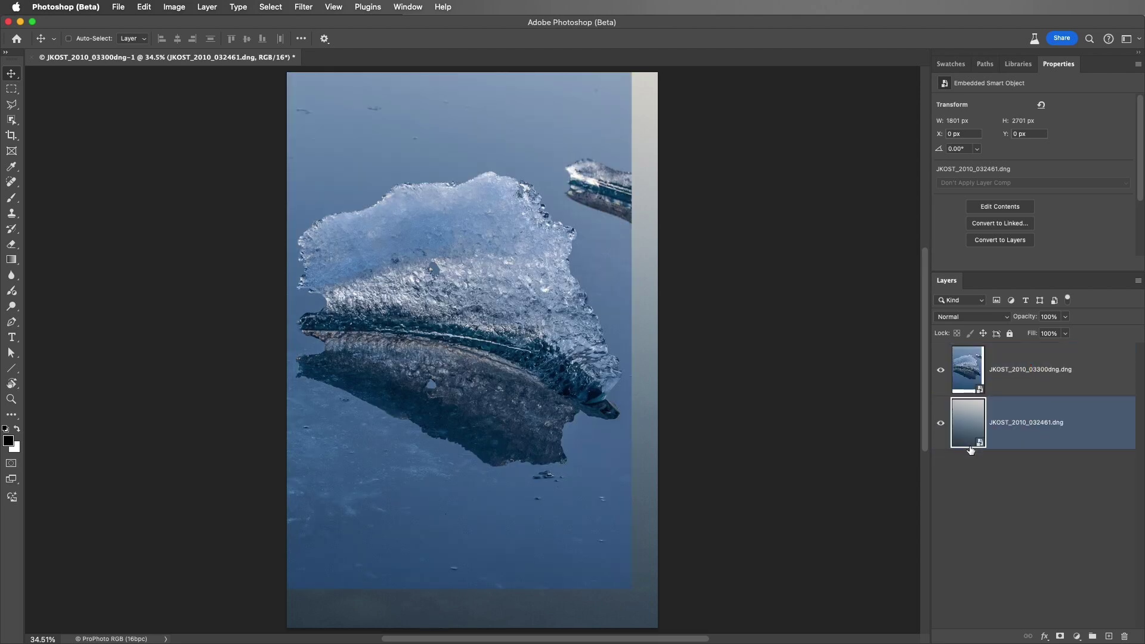
left_click(969, 375)
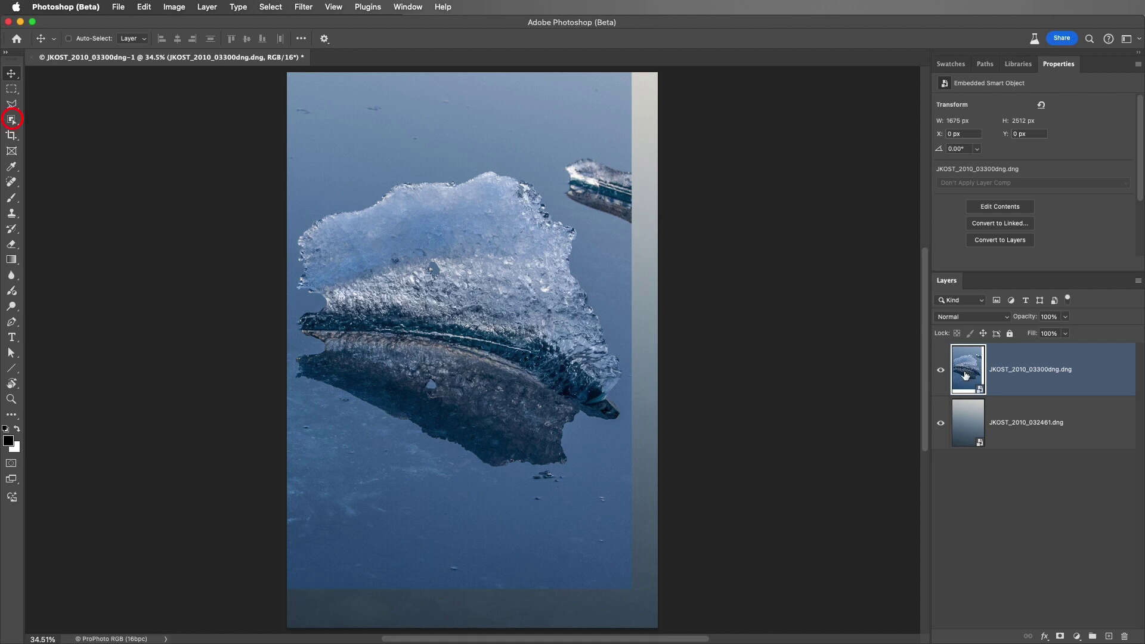
key("w")
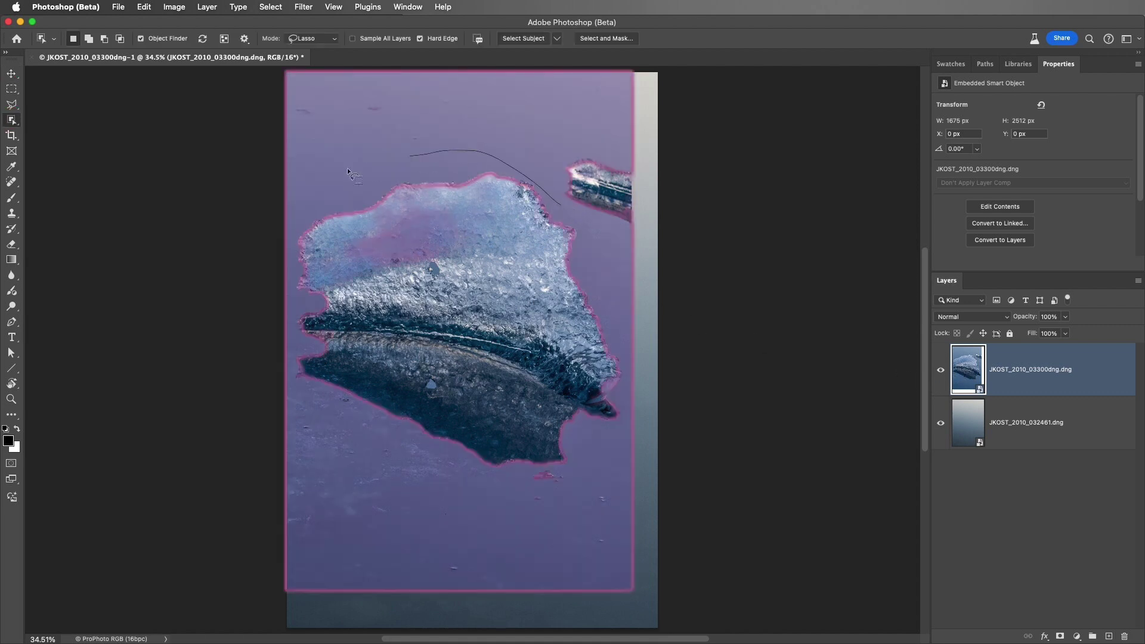
mouse_move(335, 173)
left_mouse_down()
mouse_move(293, 213)
mouse_move(283, 255)
mouse_move(279, 319)
mouse_move(298, 387)
mouse_move(453, 496)
left_mouse_up()
left_click_drag(570, 220, 562, 206)
left_click(1060, 636)
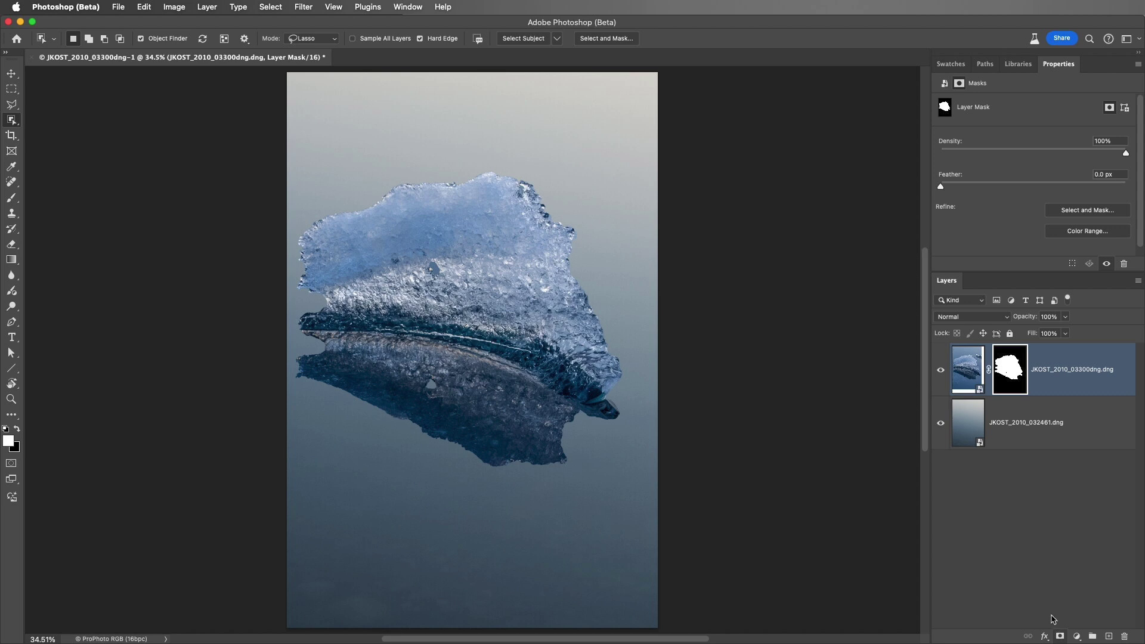
Free Transform the ice layer to shrink the floe toward the lower right and commit
left_click(968, 371)
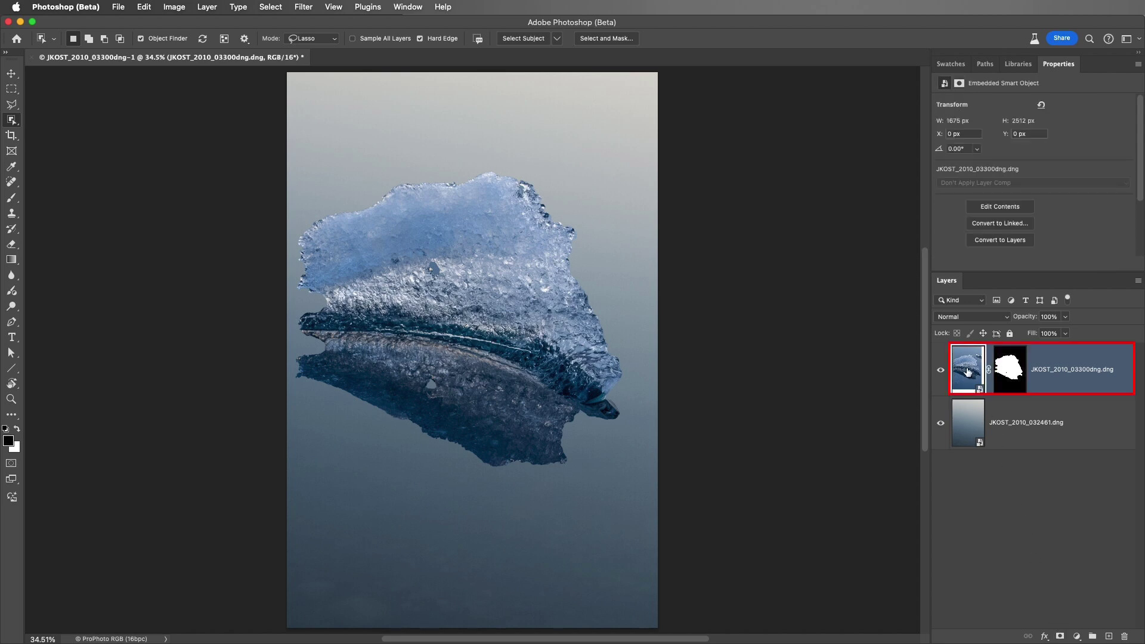
left_click(146, 8)
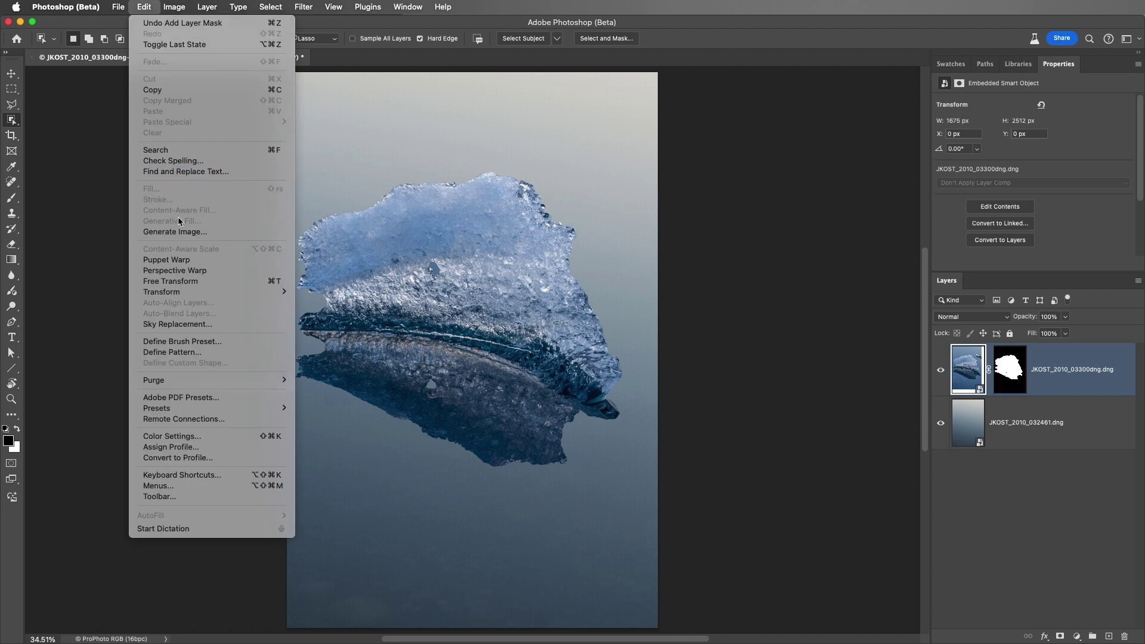
left_click(221, 283)
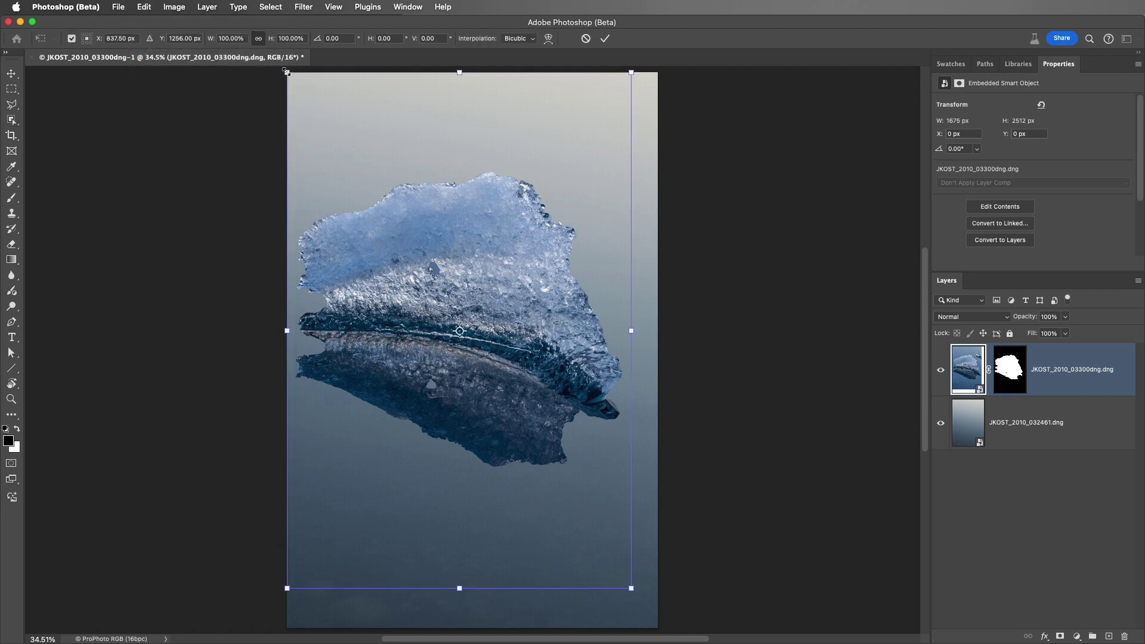
left_click_drag(288, 73, 524, 482)
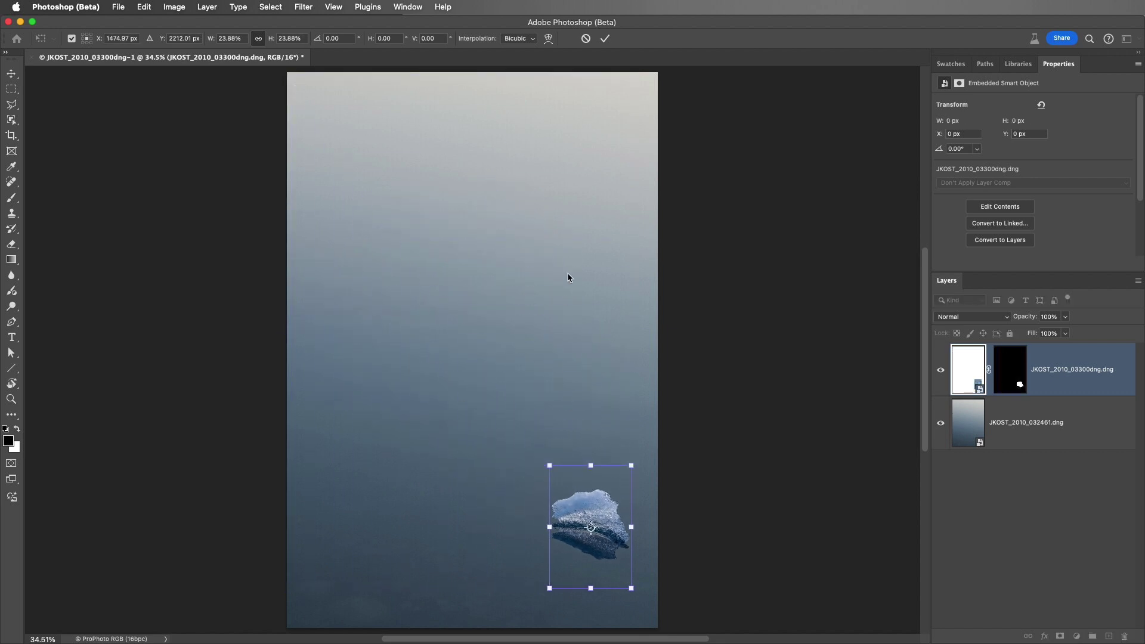
left_click(605, 38)
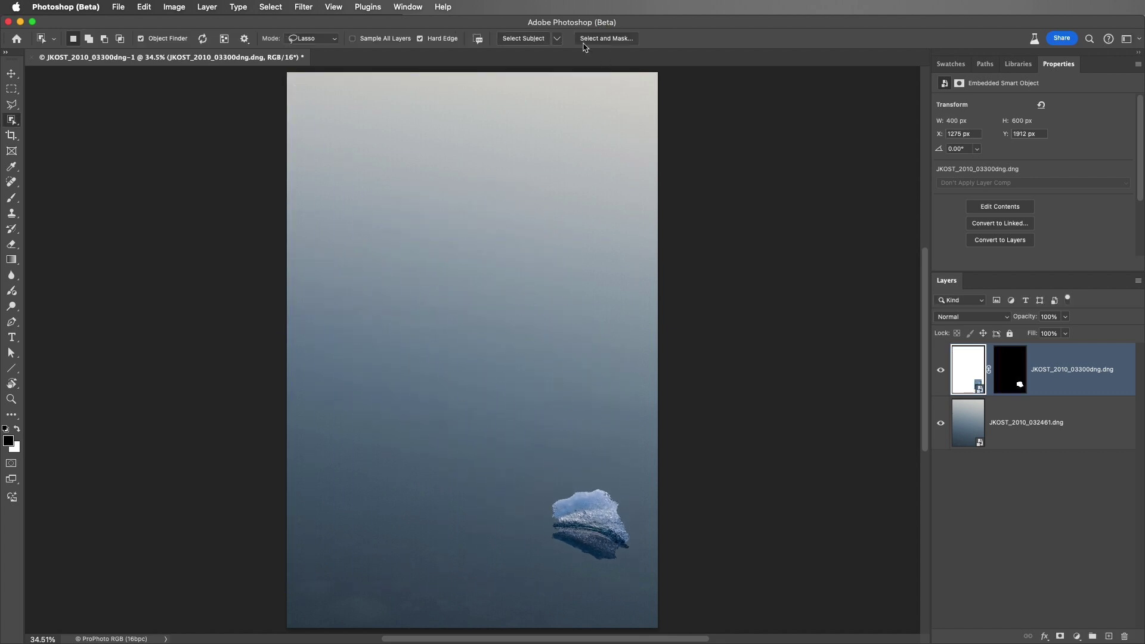
Free Transform the ice floe again, enlarging it to about 379% centred over the gradient
left_click(150, 12)
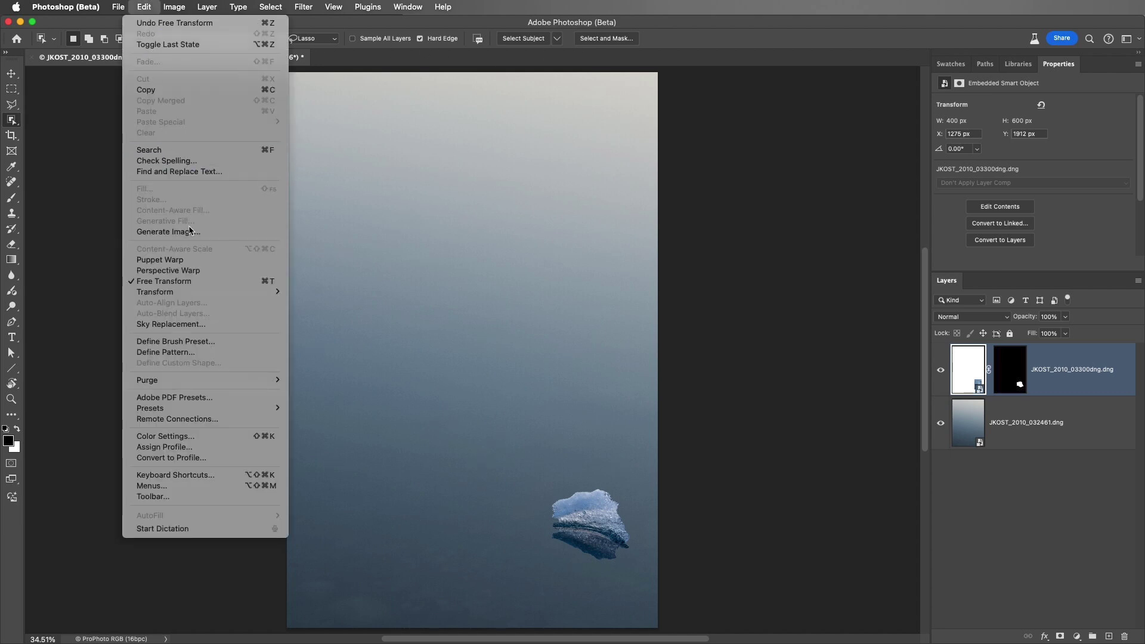
left_click(208, 281)
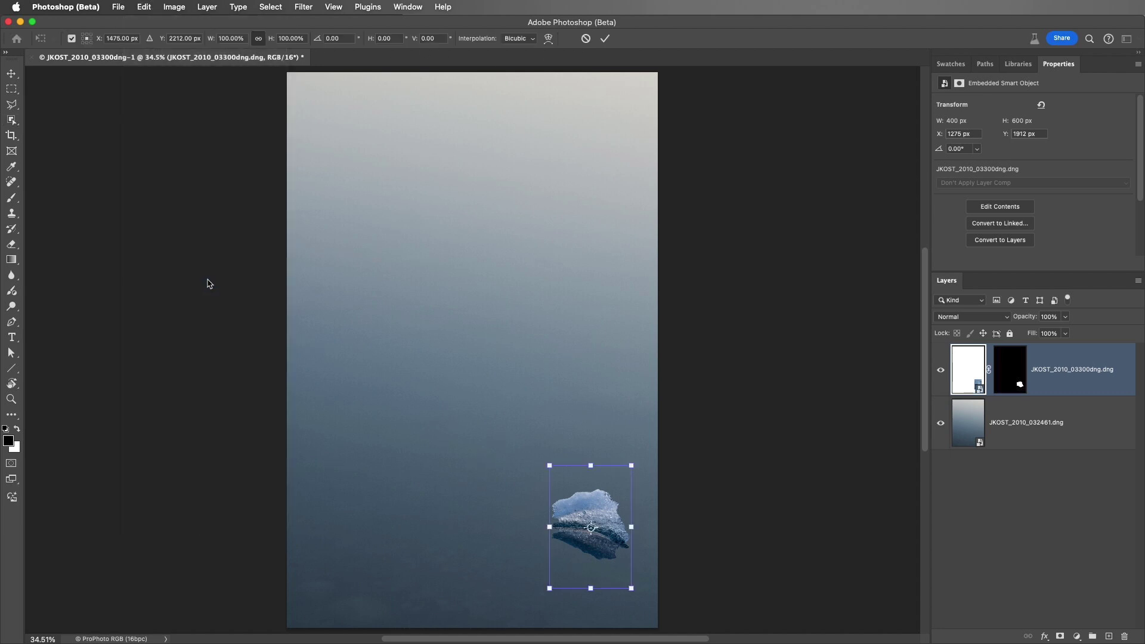
left_click_drag(550, 466, 297, 137)
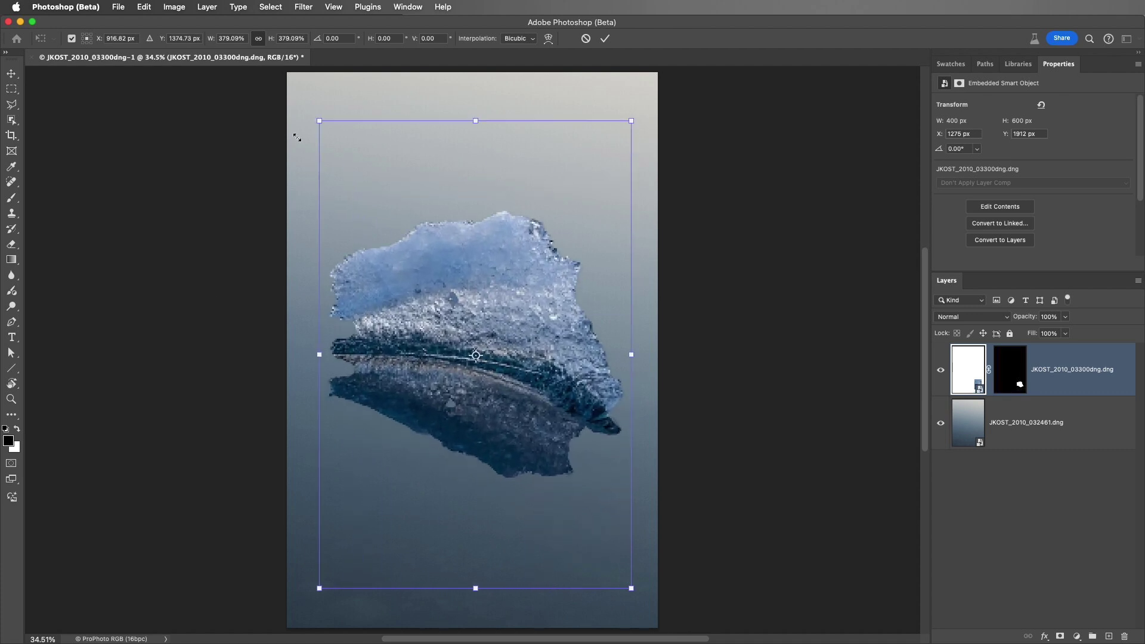
left_click(605, 38)
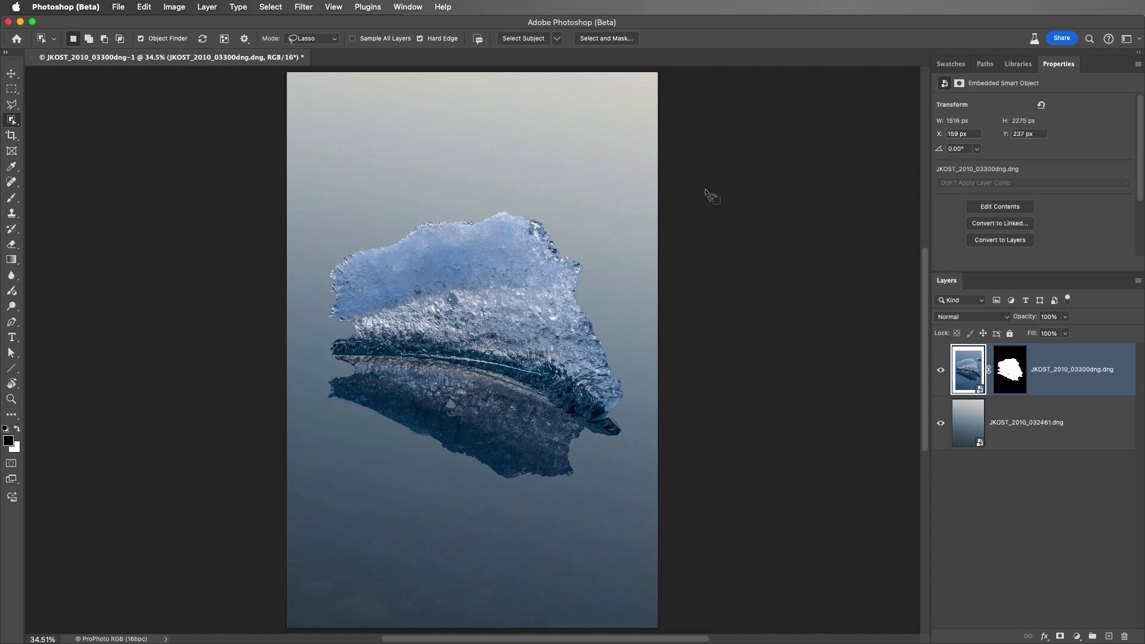
Edit the gradient smart object in Camera Raw, lowering Exposure and raising Whites, then apply
left_click(969, 425)
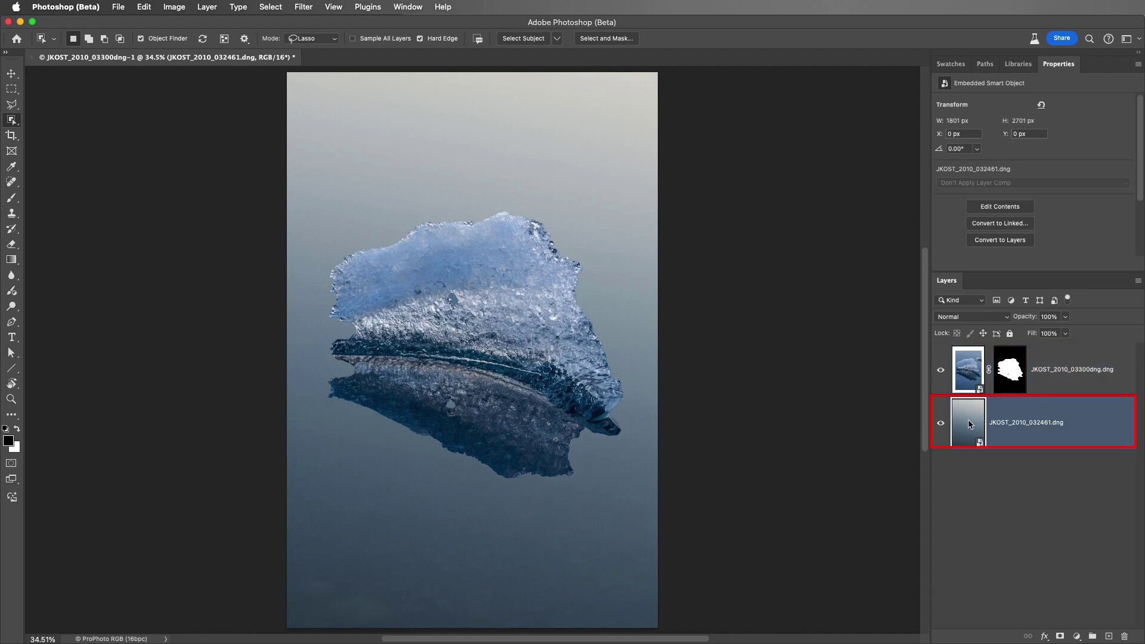
left_click(207, 7)
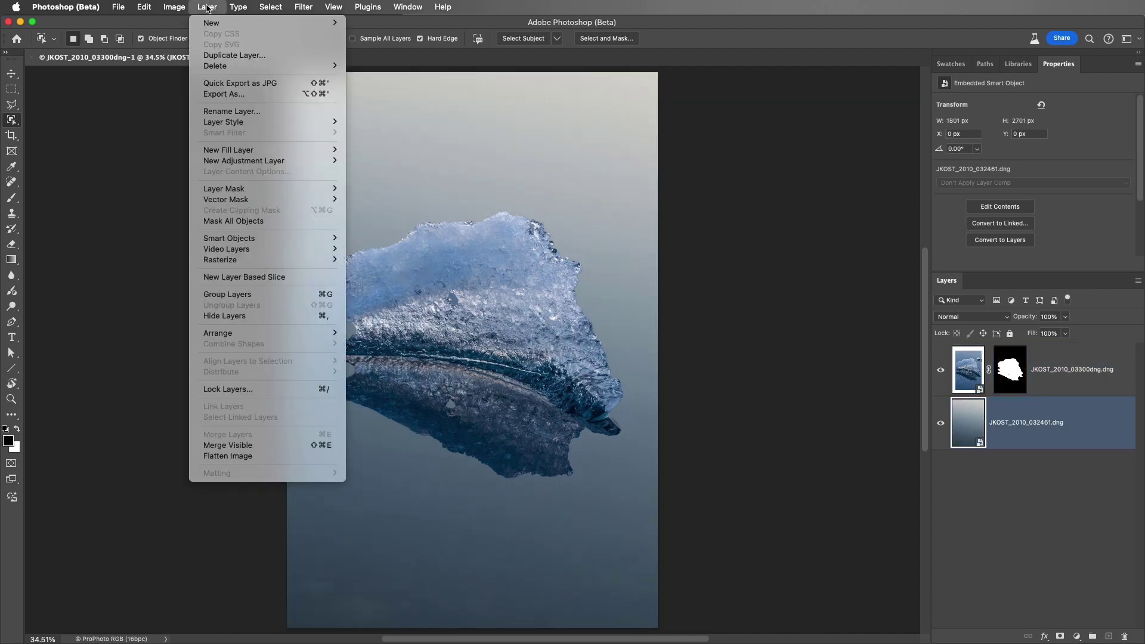
mouse_move(252, 238)
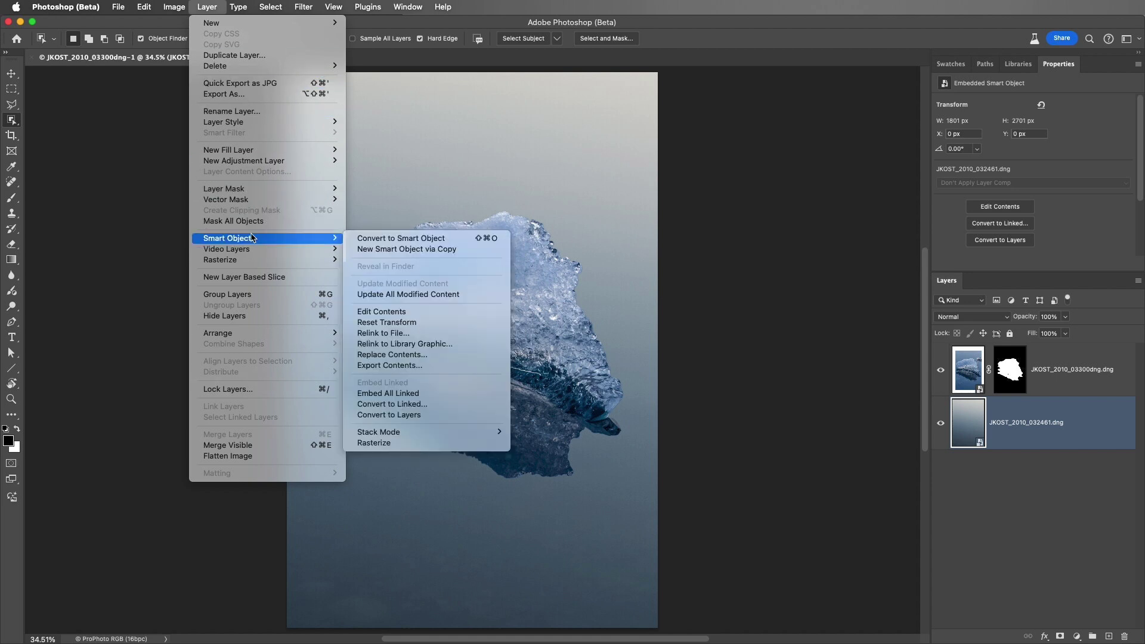
left_click(429, 312)
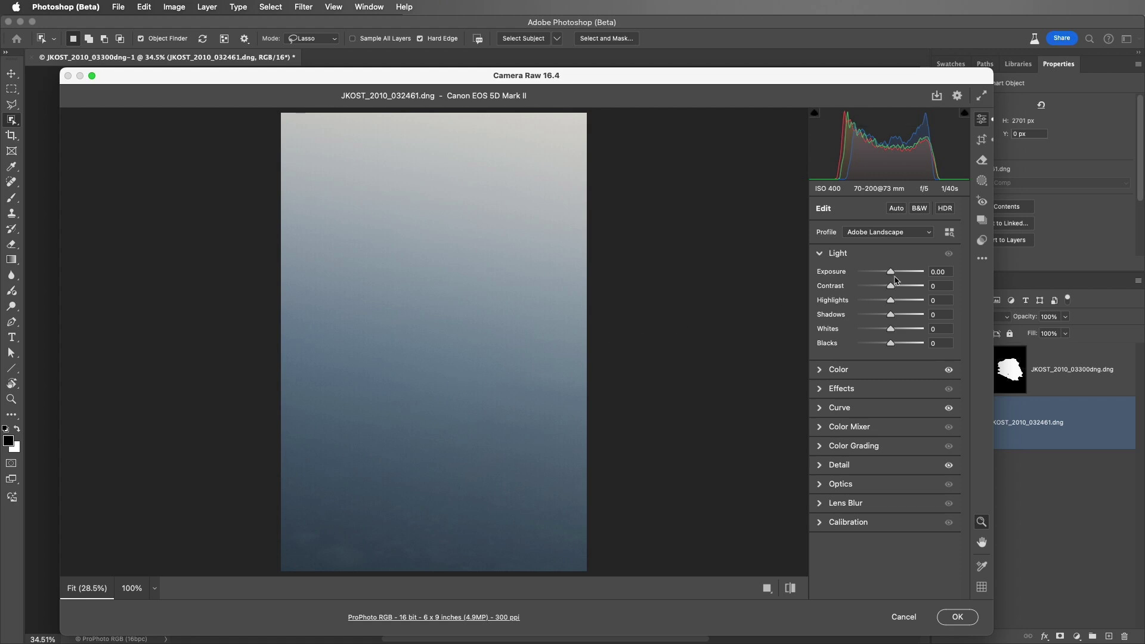
left_click_drag(890, 273, 887, 273)
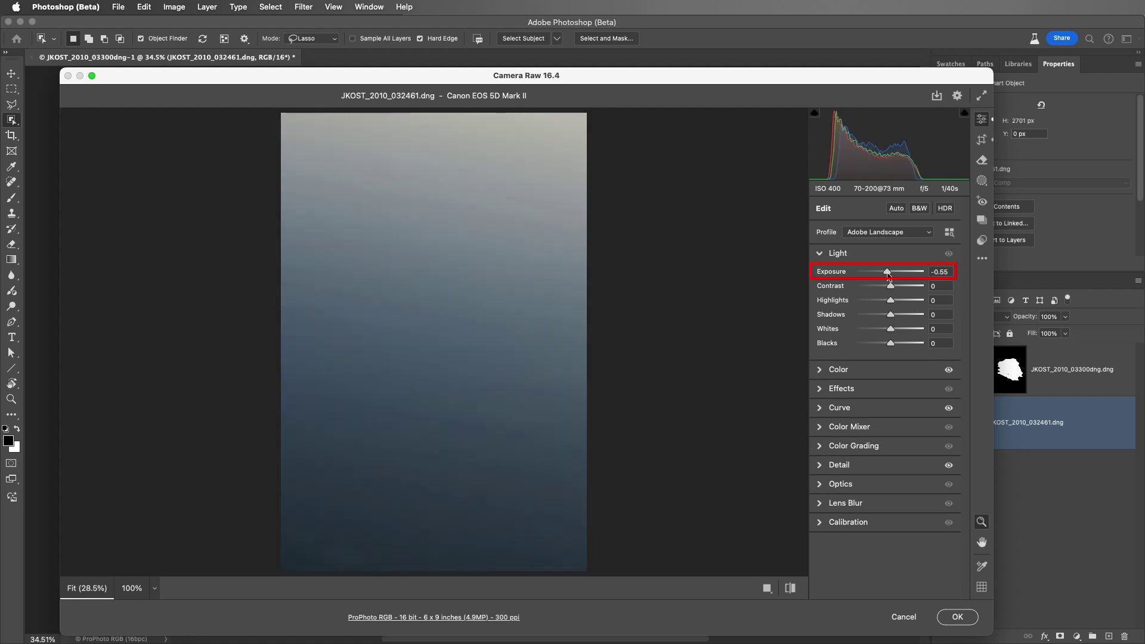
mouse_move(891, 329)
left_mouse_down()
mouse_move(911, 334)
mouse_move(888, 316)
left_mouse_up()
left_click(896, 373)
left_click(962, 616)
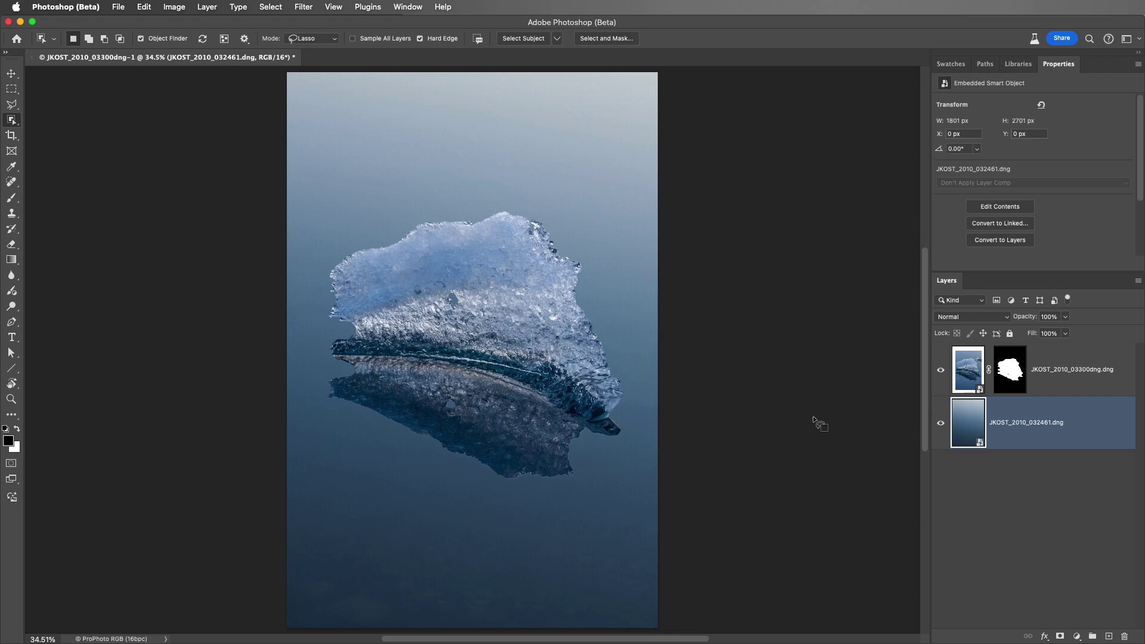
Save and close the composite so JKOST_2010_03300_ME.tif appears in Lightroom Classic
left_click(119, 7)
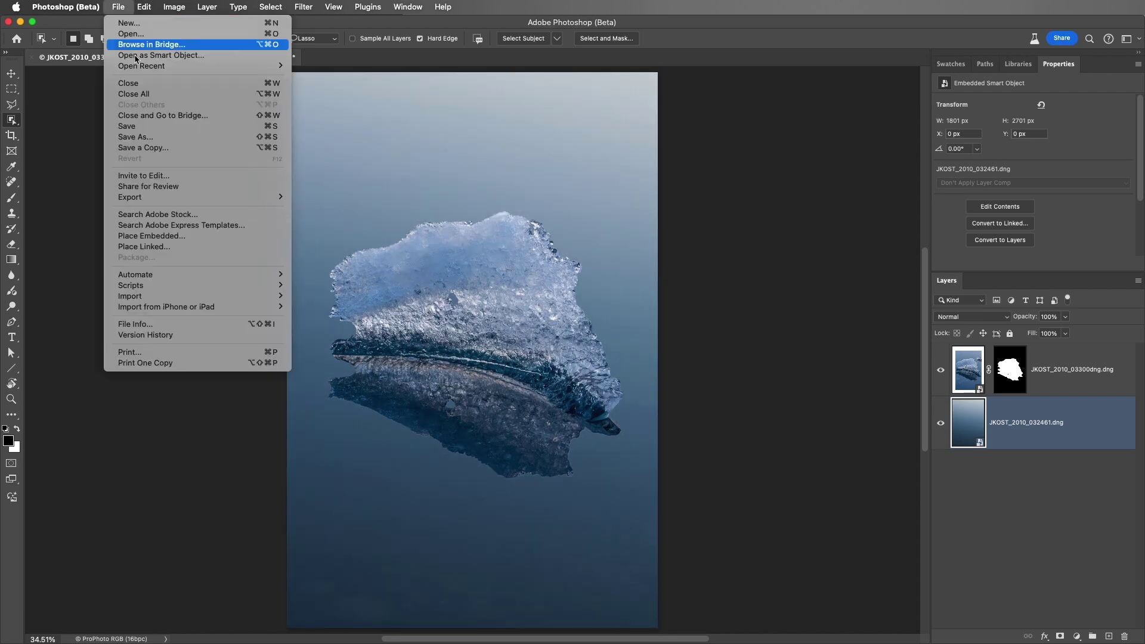
left_click(156, 122)
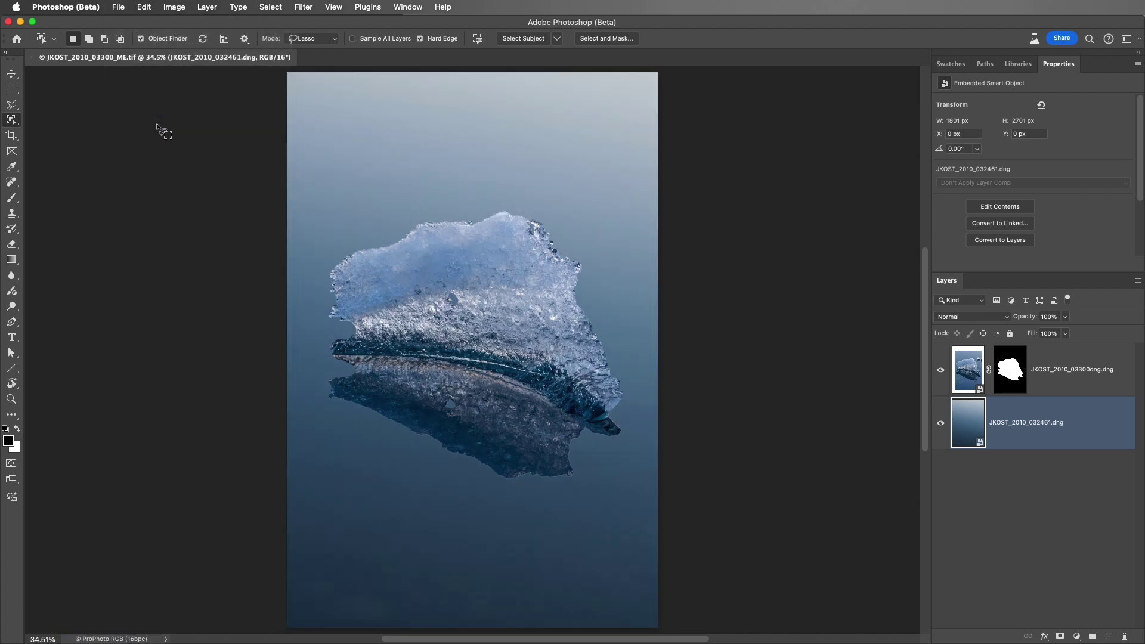
left_click(119, 7)
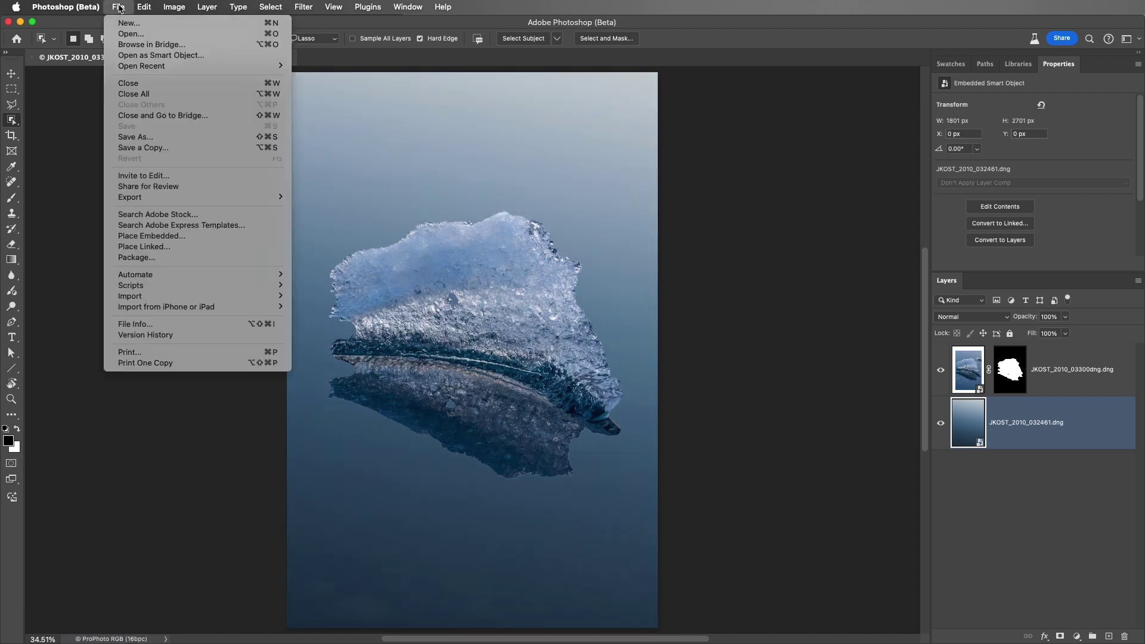
left_click(150, 85)
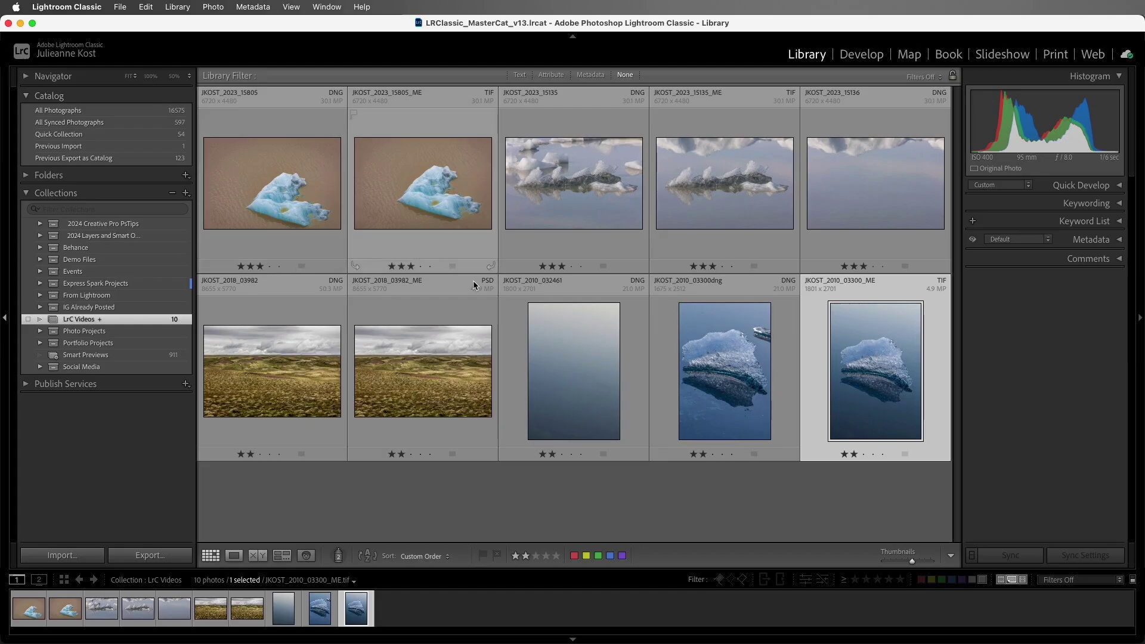
left_click(581, 352)
left_click(725, 370, "super")
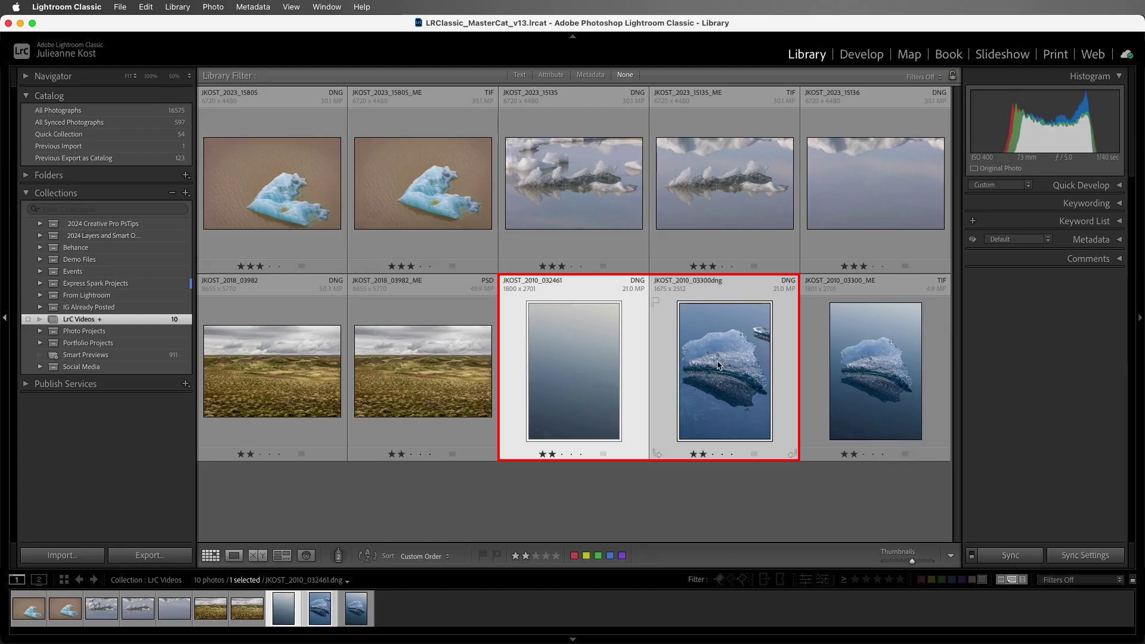